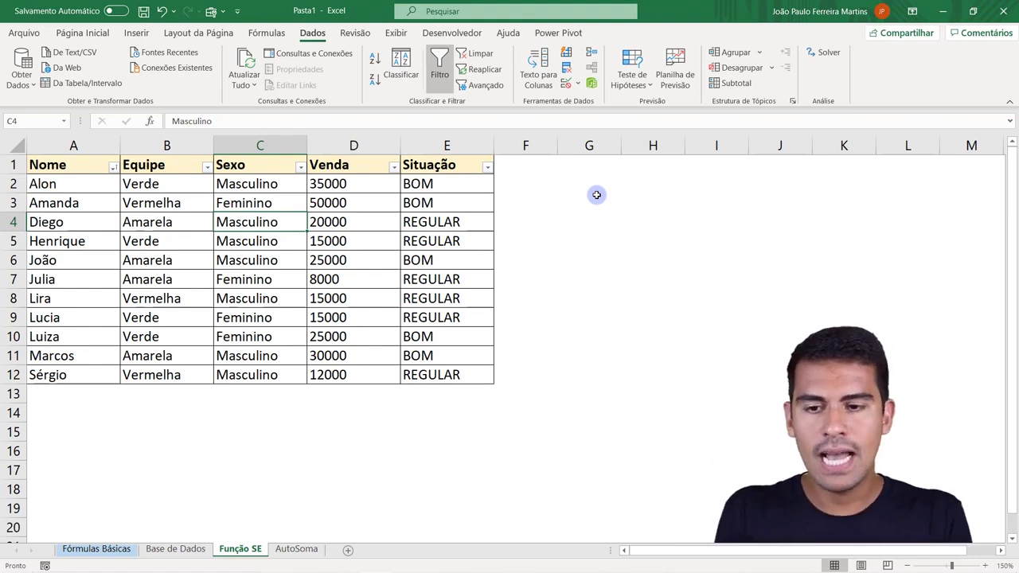
# Step: Examine the team entries in the Equipe column and the records in rows 2 to 7 of the sales table
pyautogui.click(188, 192)
pyautogui.moveTo(187, 188); pyautogui.dragTo(183, 371)
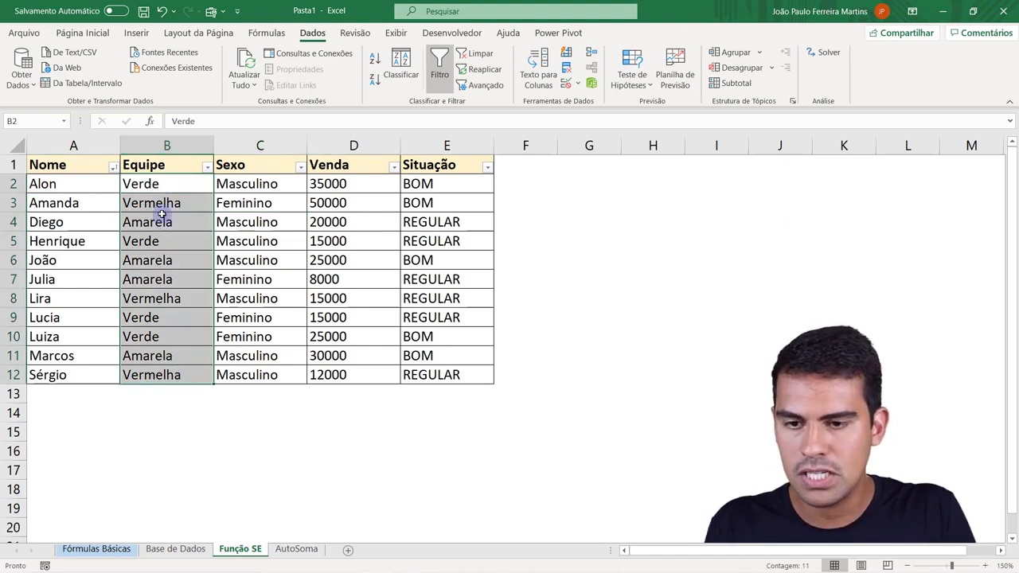
pyautogui.click(193, 239)
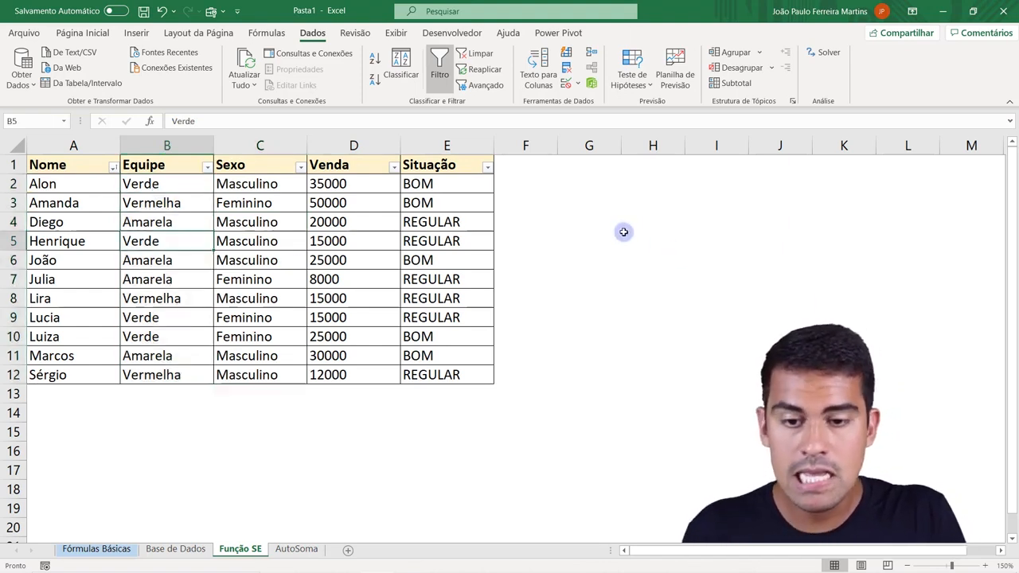
pyautogui.click(595, 232)
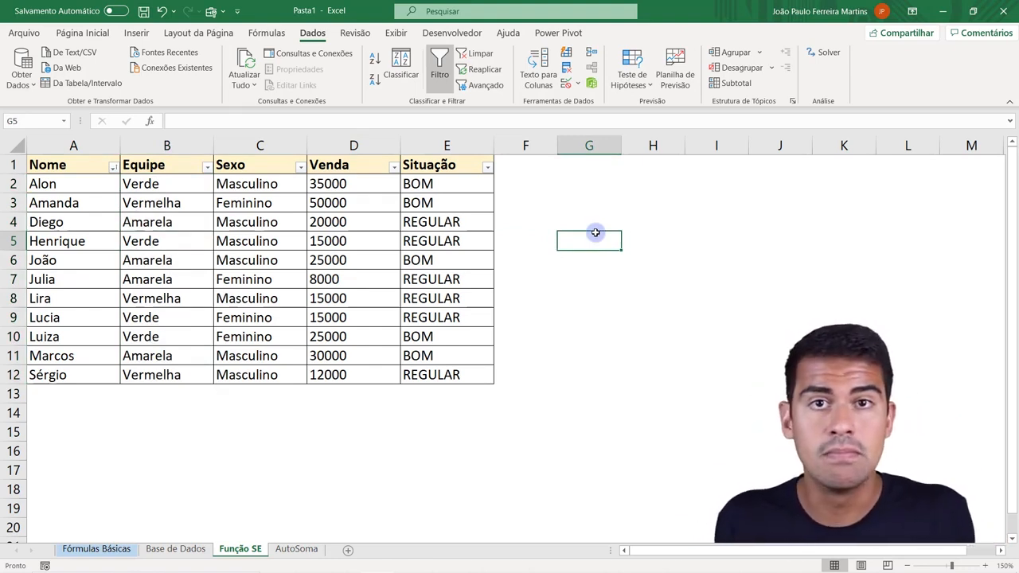
pyautogui.click(11, 184)
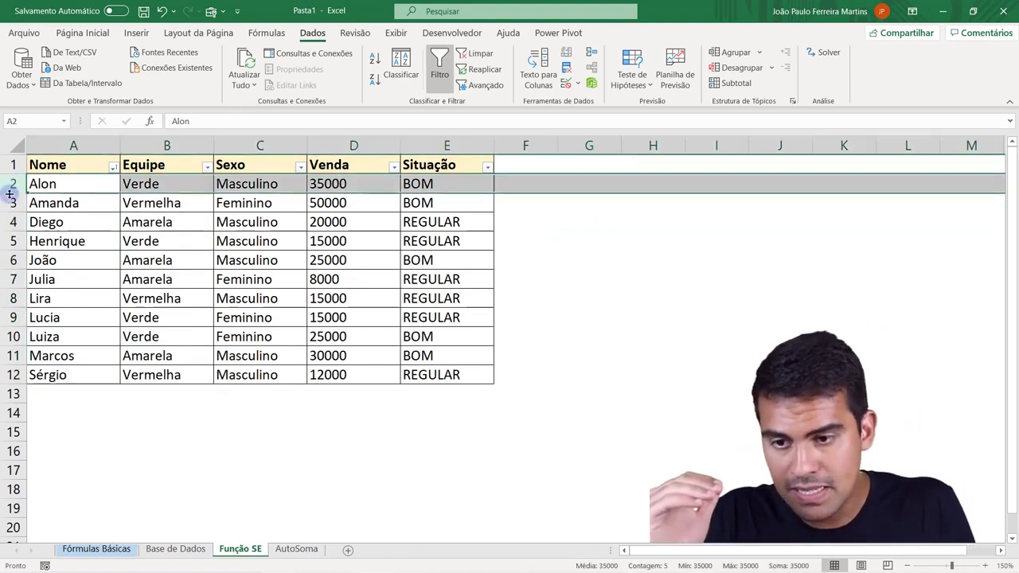
pyautogui.click(12, 203)
pyautogui.click(12, 222)
pyautogui.click(12, 242)
pyautogui.click(13, 260)
pyautogui.click(16, 276)
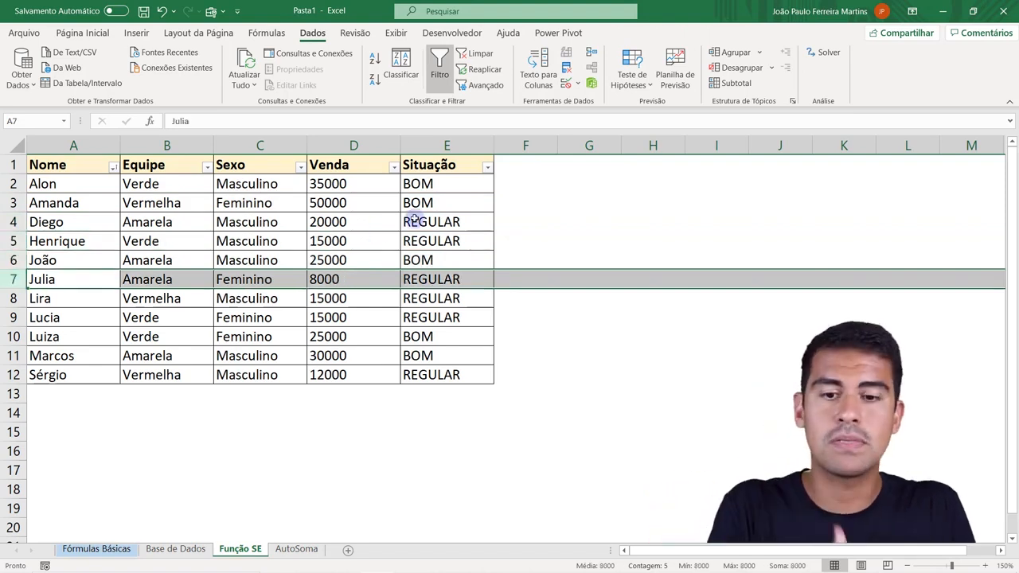
# Step: Count the Amarela entries in the Equipe column by hand
pyautogui.click(165, 204)
pyautogui.click(165, 221)
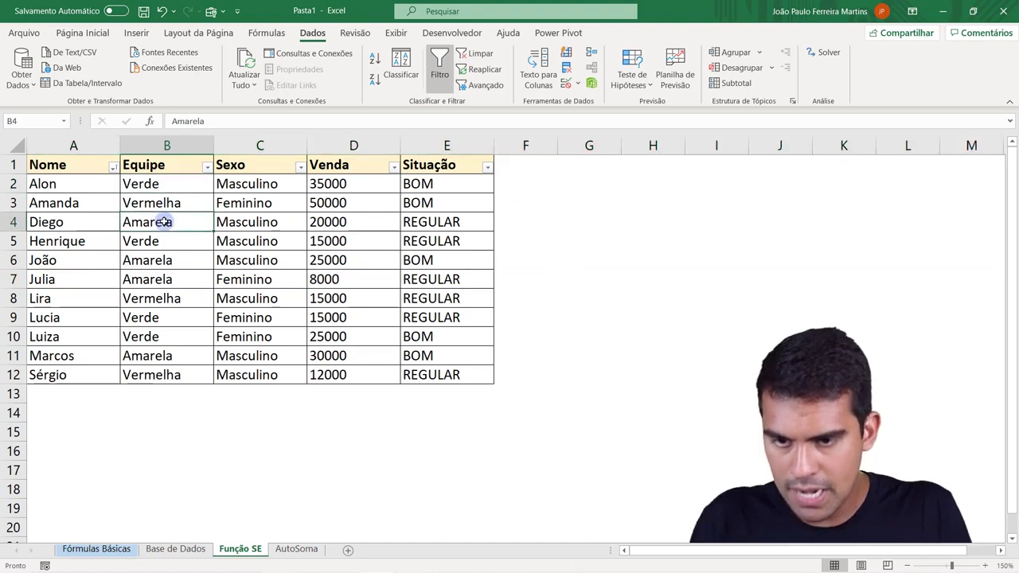
pyautogui.click(164, 261)
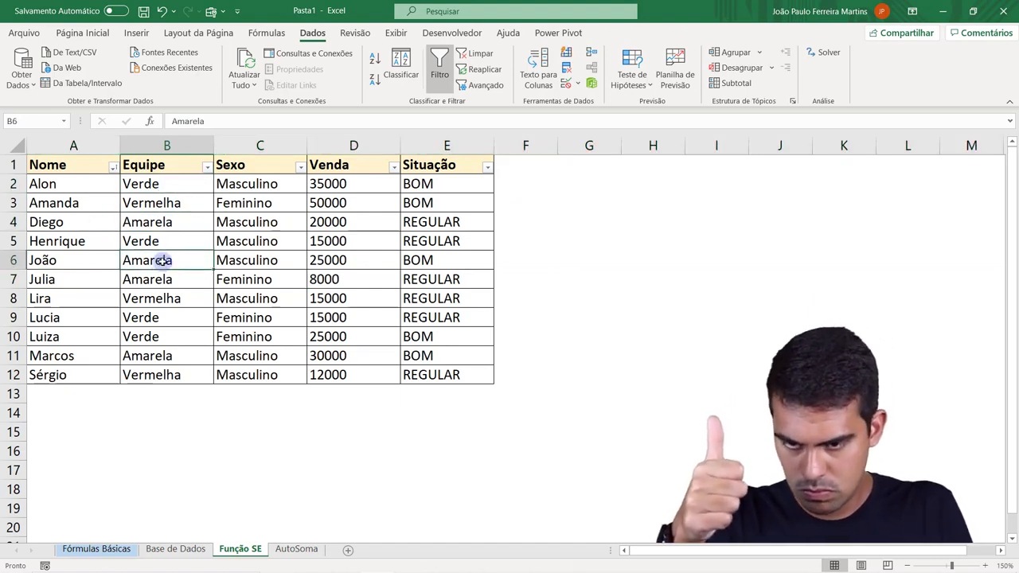
pyautogui.click(155, 278)
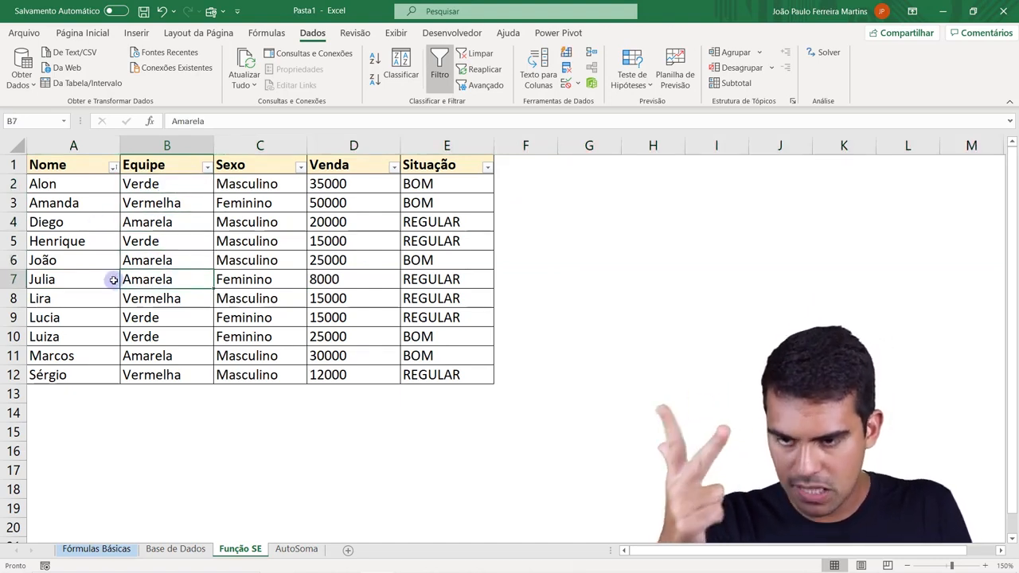
pyautogui.click(148, 352)
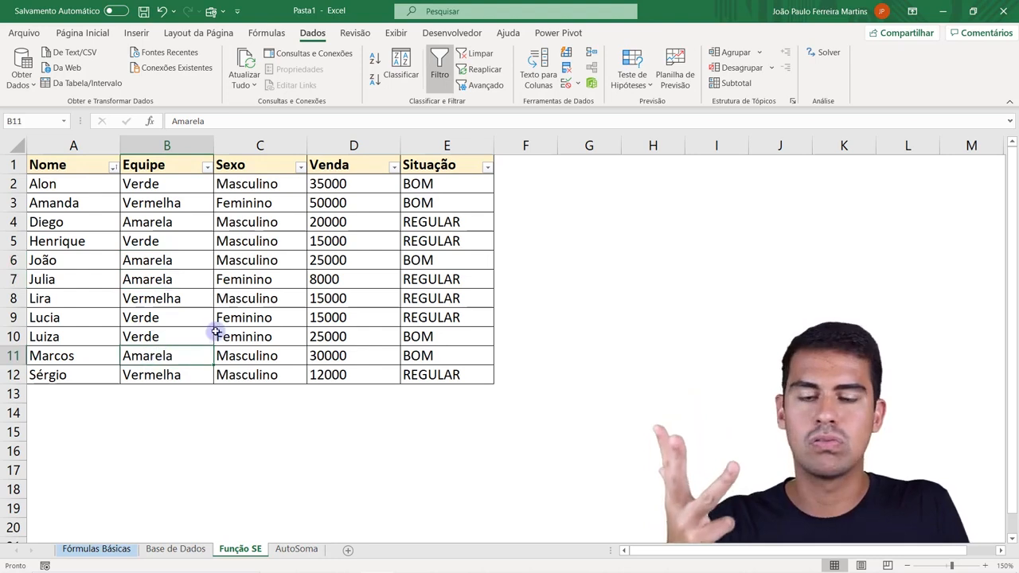
# Step: Enter the label Amarela in cell G5 and the manual count 4 in cell G6
pyautogui.click(612, 234)
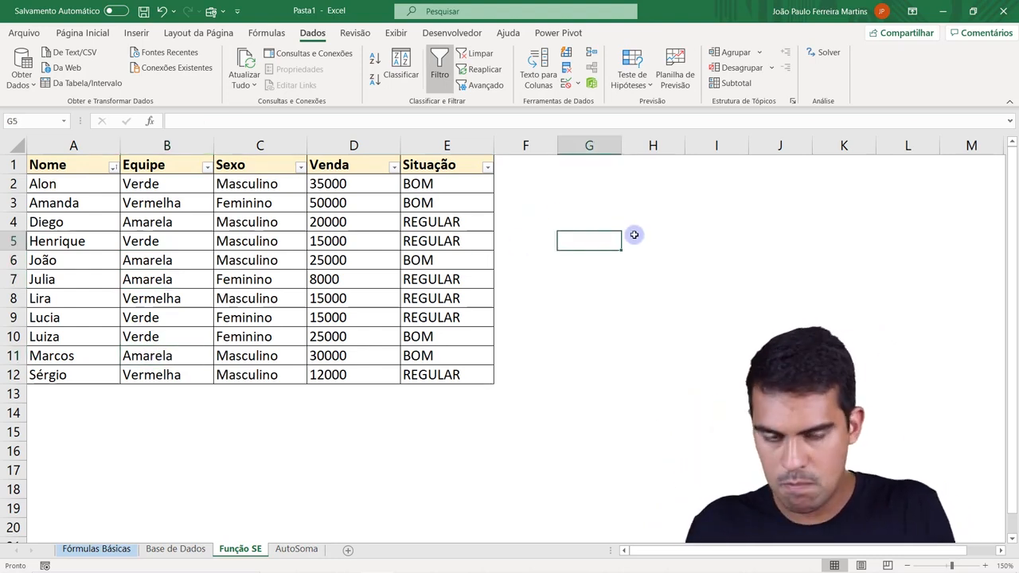
pyautogui.write('amarela')
pyautogui.press('Return')
pyautogui.write('4')
pyautogui.press('Return')
# Step: Left-align the count in cell G6 beneath the Amarela label
pyautogui.press('Up')
pyautogui.click(94, 34)
pyautogui.click(245, 80)
pyautogui.click(601, 240)
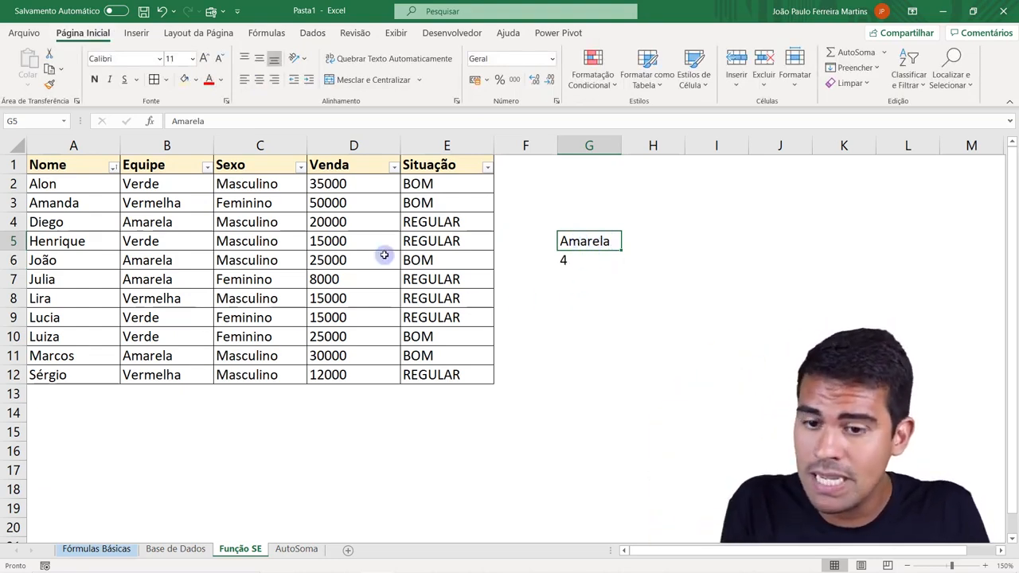
# Step: Start a CONT.SES formula in cell G6 with the whole Equipe column, B:B, as the first criteria range
pyautogui.click(591, 258)
pyautogui.write('=con')
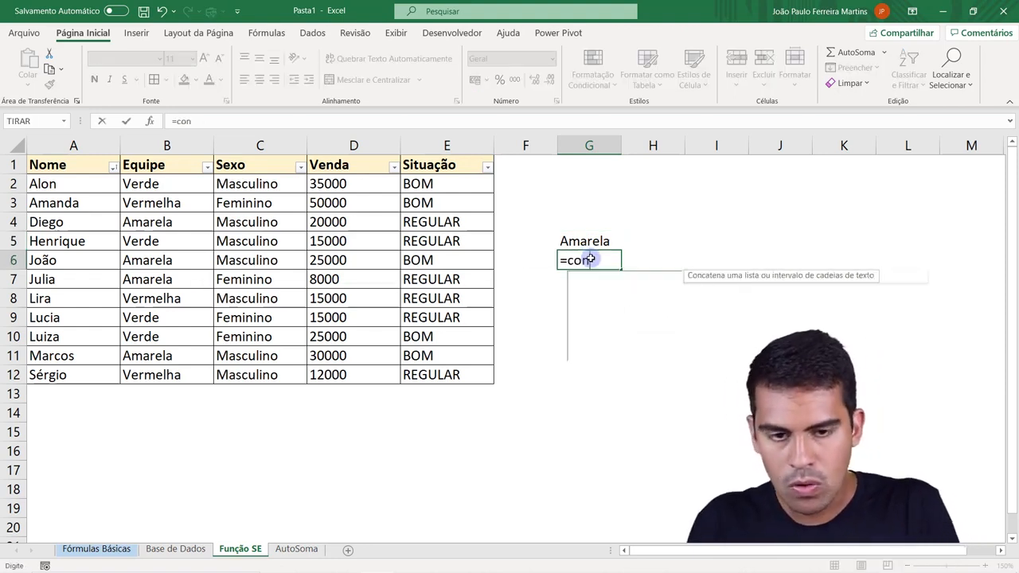
pyautogui.write('t.ses')
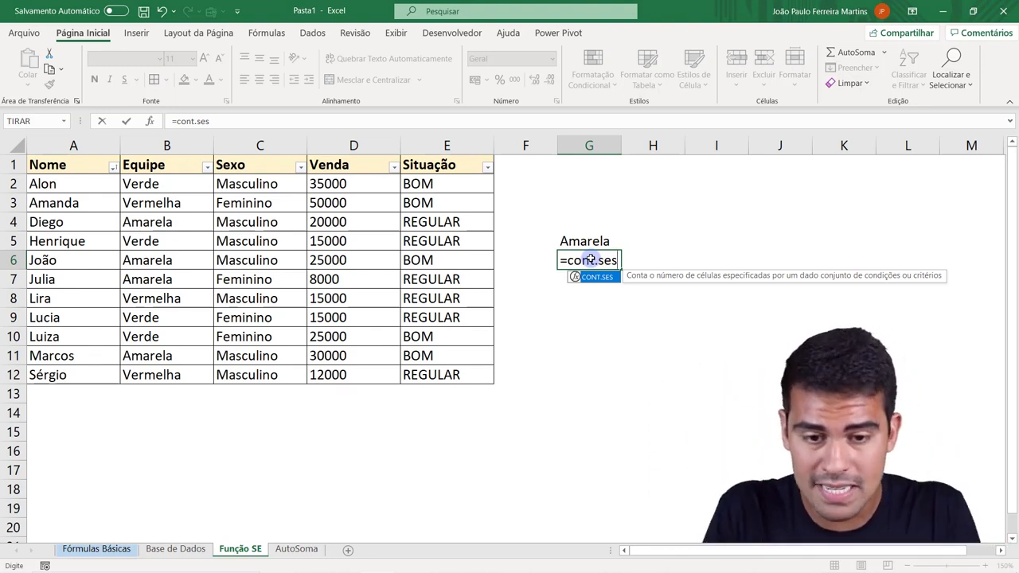
pyautogui.press('BackSpace')
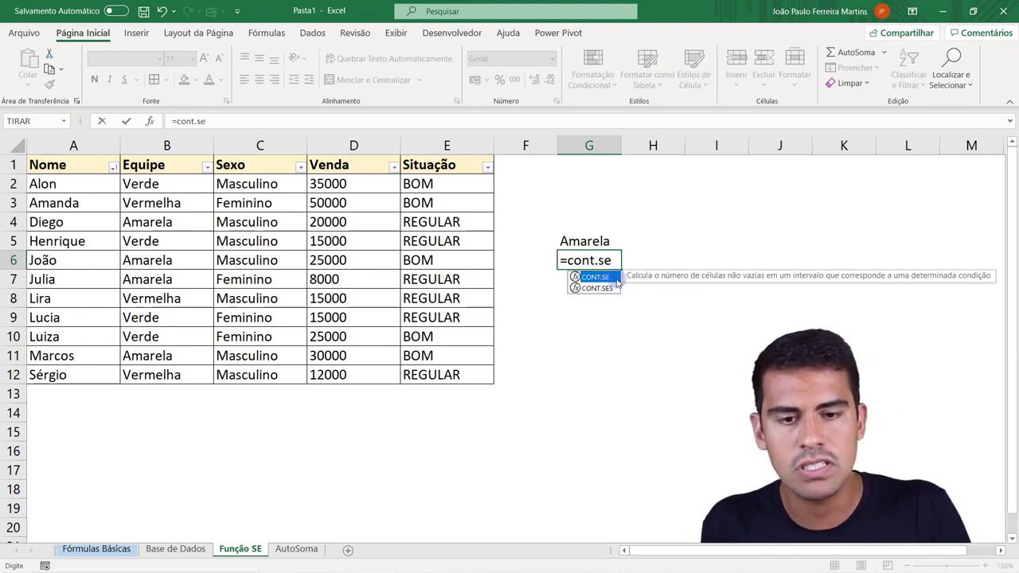
pyautogui.write('s')
pyautogui.press('Tab')
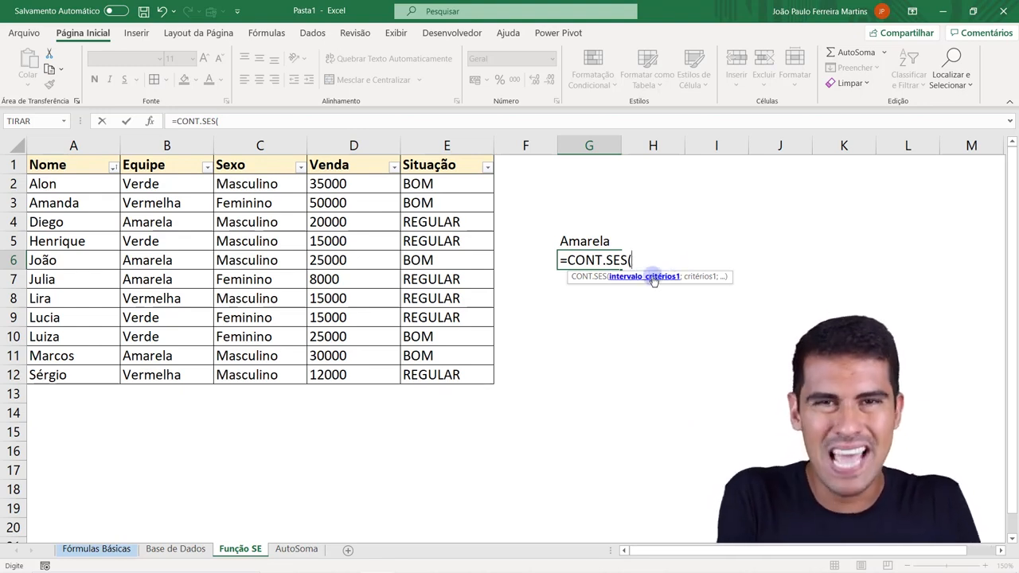
pyautogui.click(169, 145)
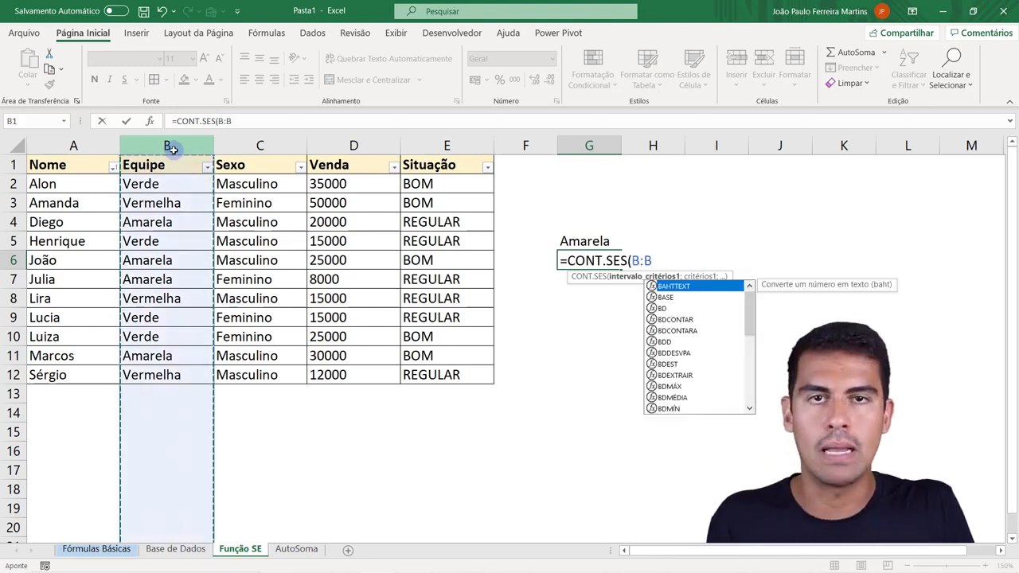
pyautogui.write(';')
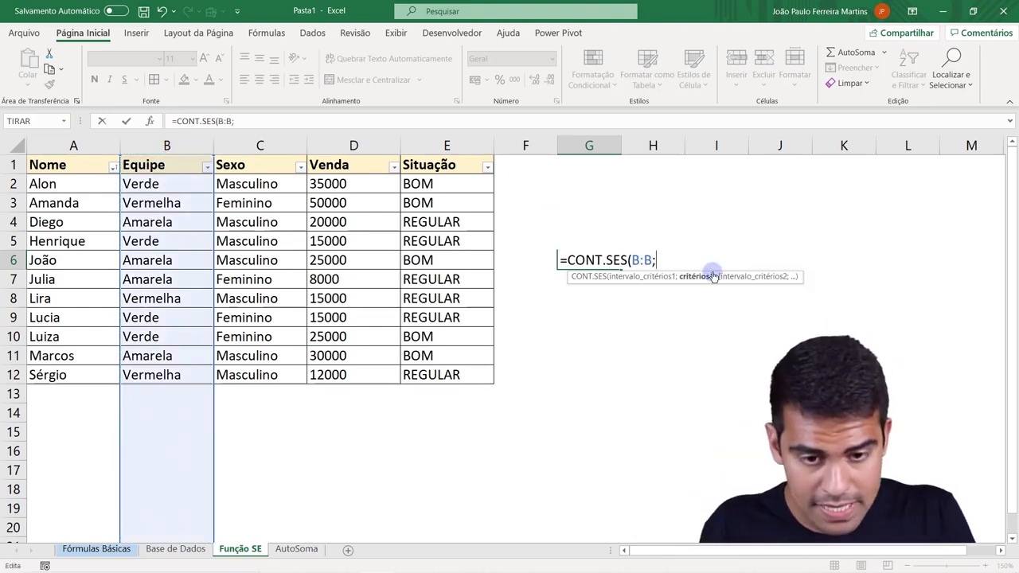
# Step: Complete the formula in G6 with "Amarela" as the criterion, giving =CONT.SES(B:B;"Amarela")
pyautogui.click(657, 278)
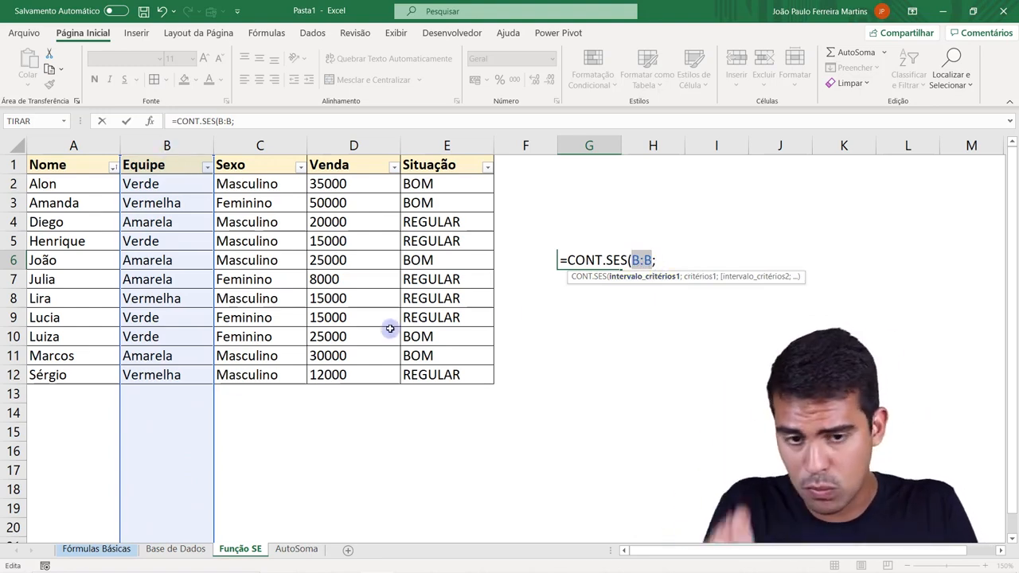
pyautogui.click(699, 277)
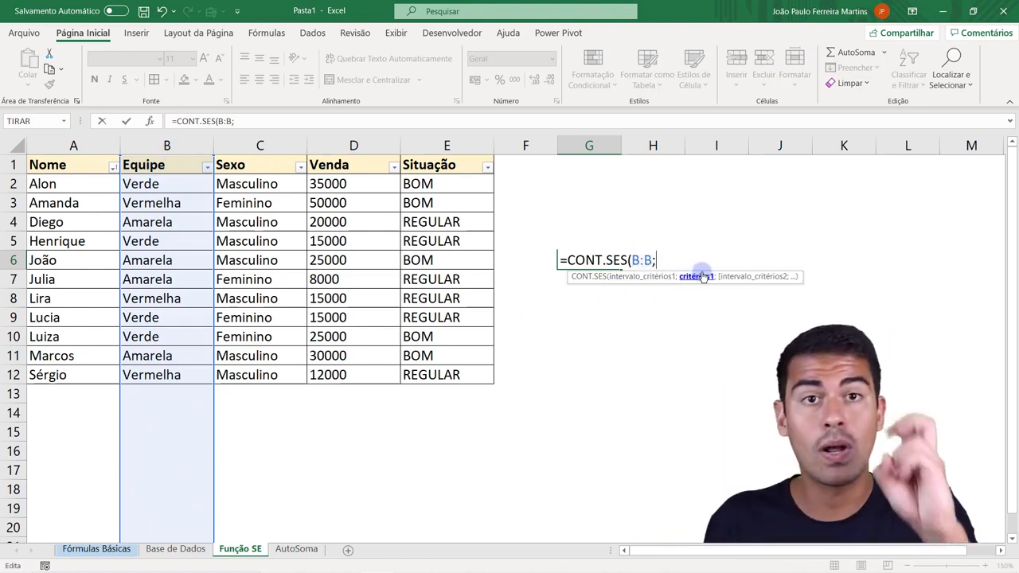
pyautogui.write('"A')
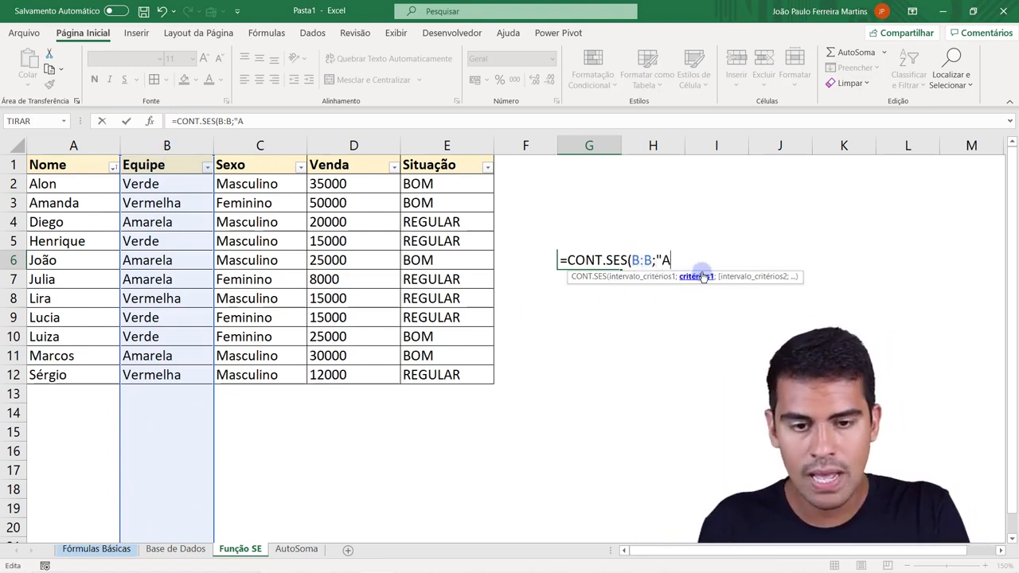
pyautogui.write('marela')
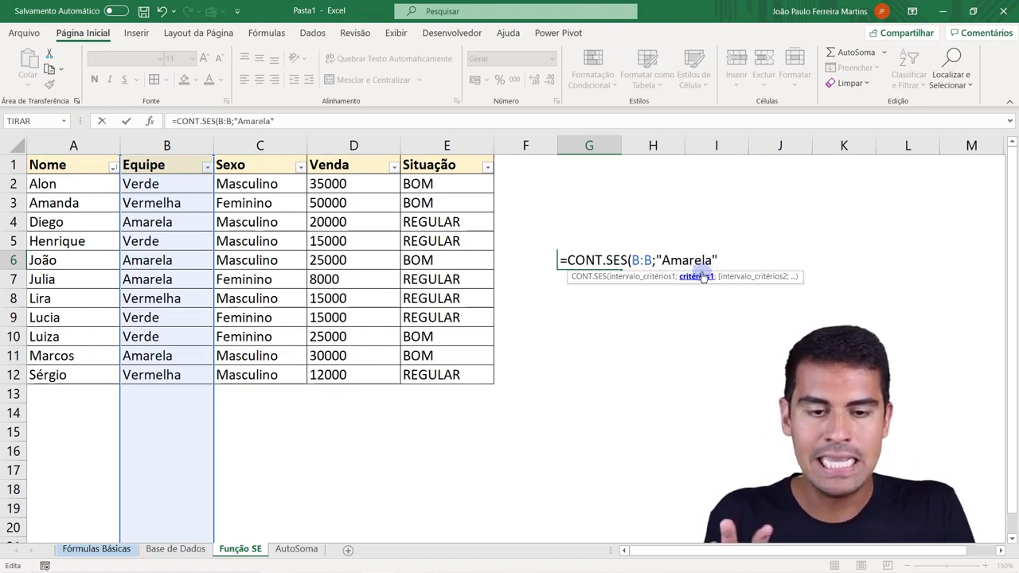
pyautogui.write('"')
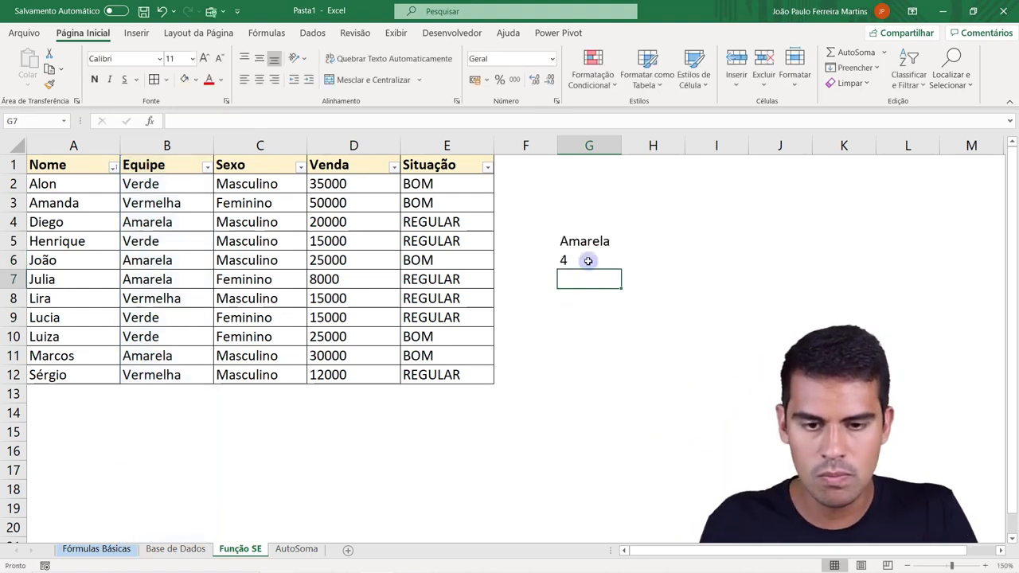
# Step: Change the criterion of the CONT.SES formula in G6 to "Verde"
pyautogui.click(604, 259)
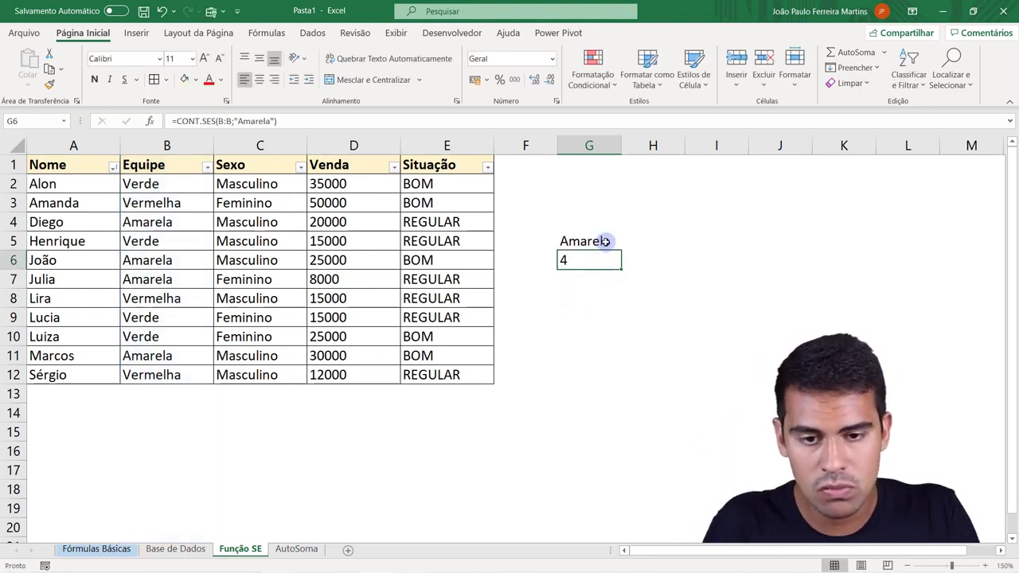
pyautogui.click(603, 239)
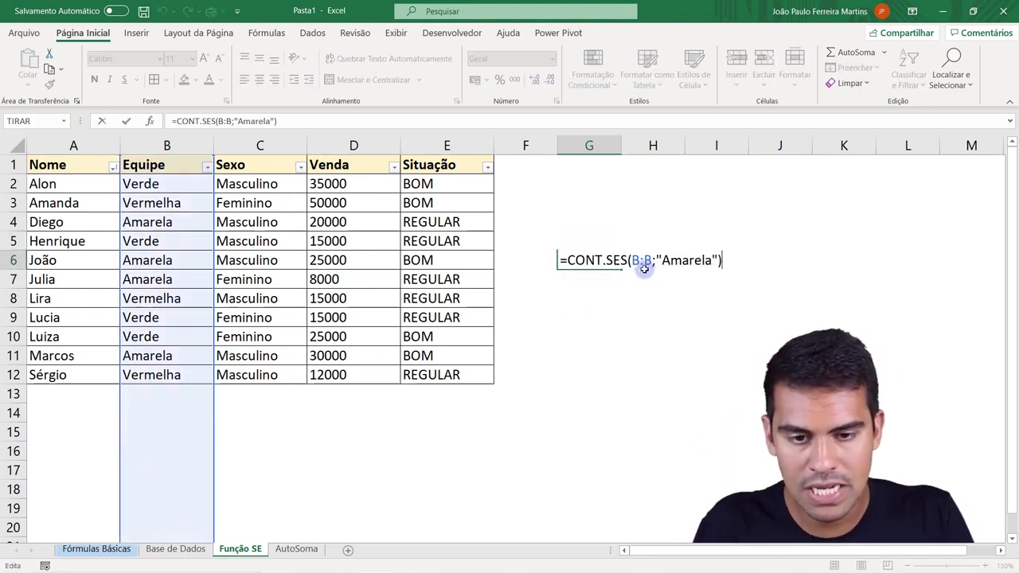
pyautogui.press('Left')
pyautogui.press('Left')
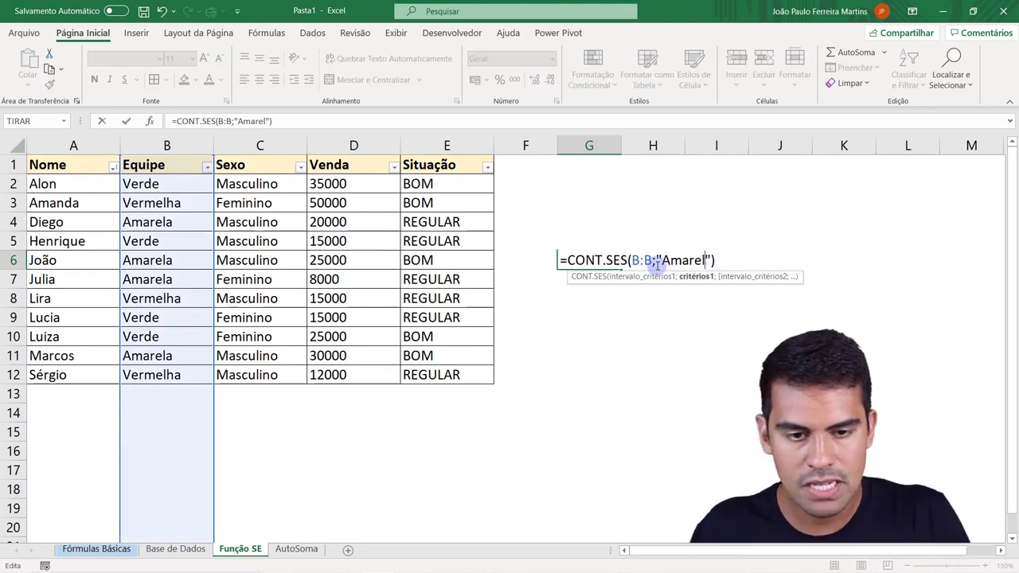
pyautogui.press('BackSpace')
pyautogui.press('BackSpace')
pyautogui.press('BackSpace')
pyautogui.write('Verde')
pyautogui.press('Return')
# Step: Check the formula result in G6 against the Verde entries in the Equipe column
pyautogui.click(578, 262)
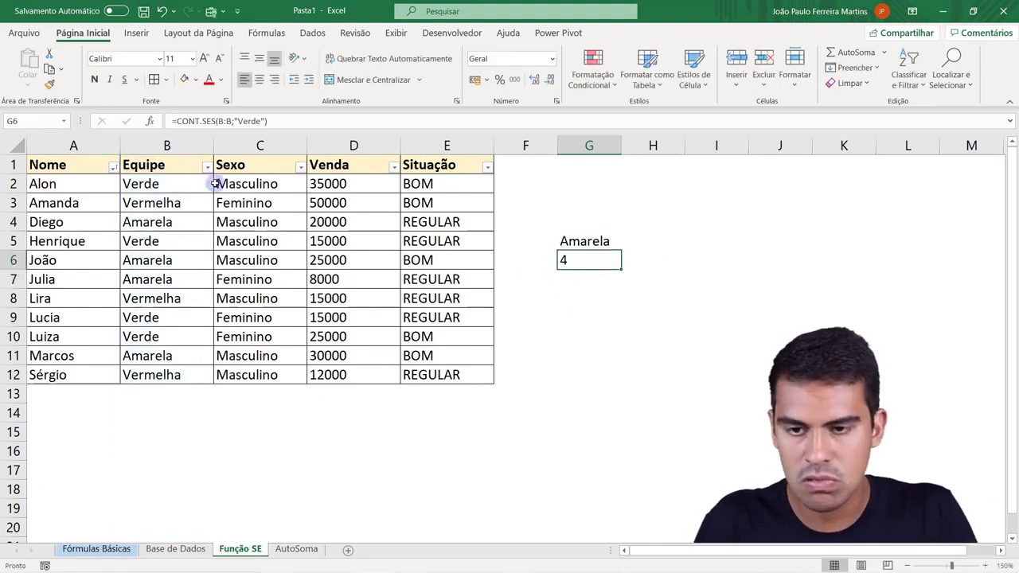
pyautogui.click(178, 188)
pyautogui.click(169, 240)
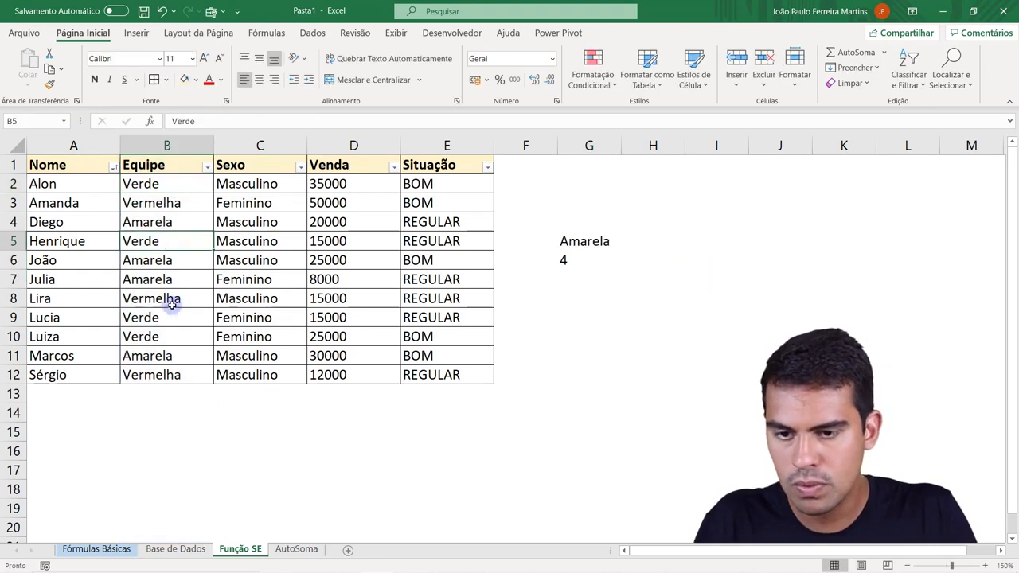
pyautogui.click(155, 318)
pyautogui.click(152, 333)
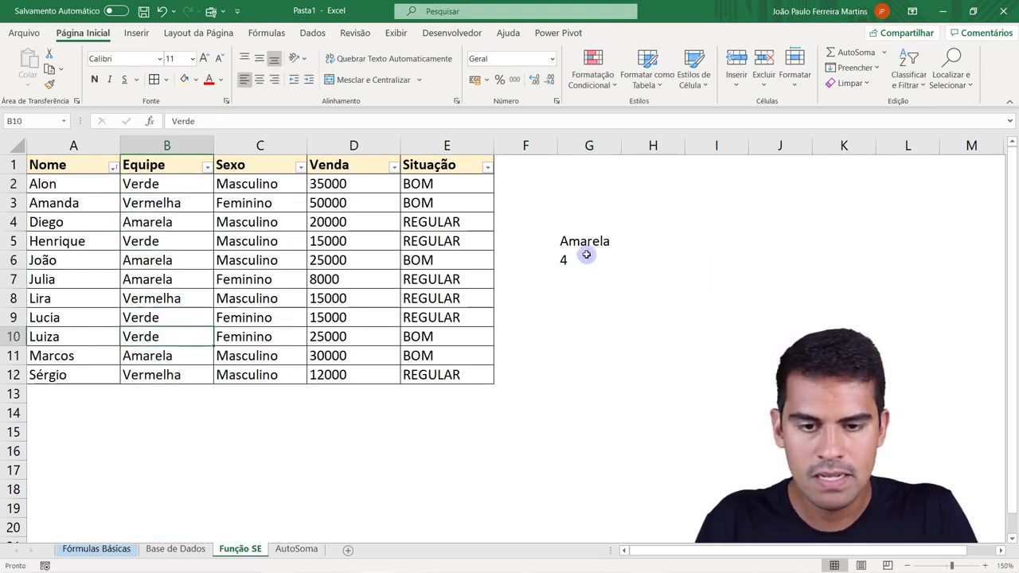
pyautogui.click(586, 262)
pyautogui.click(599, 241)
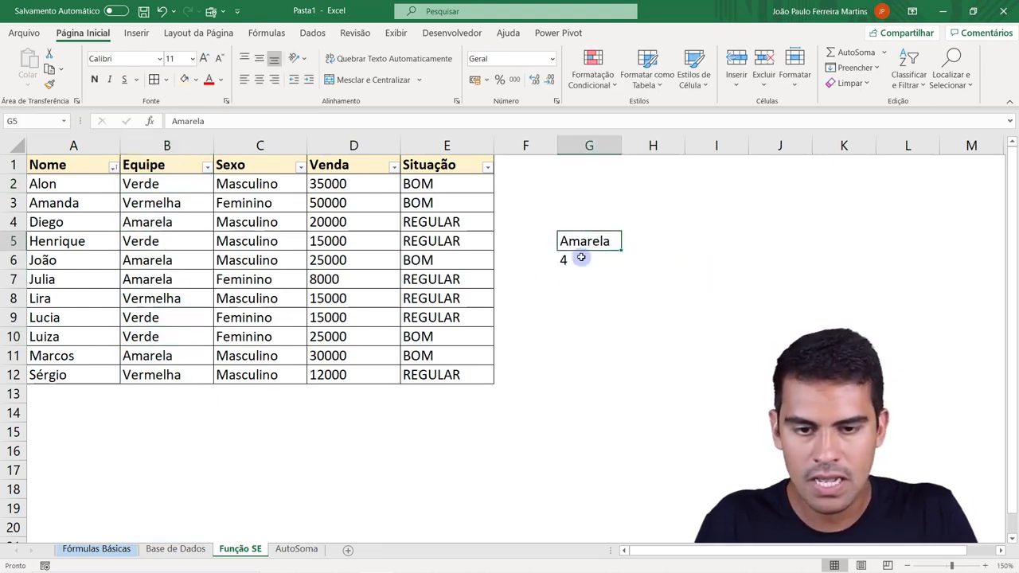
# Step: Change the criterion of the CONT.SES formula in G6 to "Vermelha"
pyautogui.doubleClick(581, 257)
pyautogui.moveTo(698, 260); pyautogui.dragTo(681, 260)
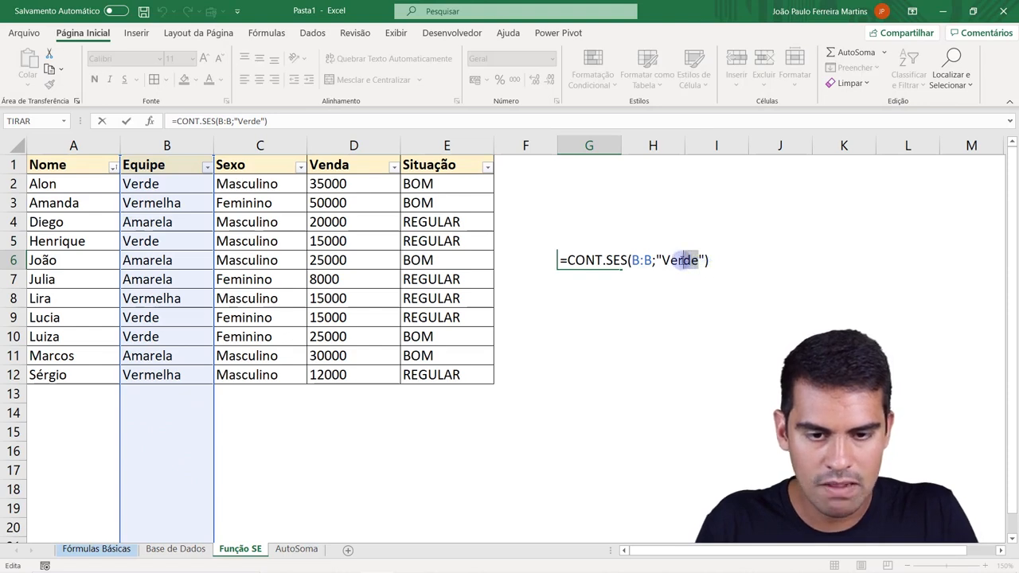
pyautogui.write('melha')
pyautogui.press('Return')
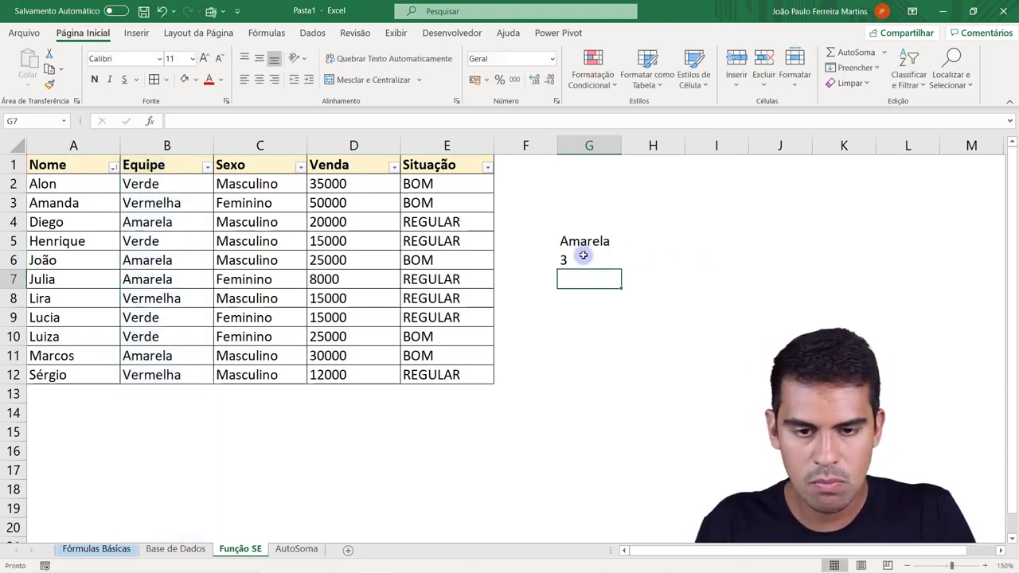
# Step: Check the Vermelha entries in the Equipe column against the result in G6 and review its formula
pyautogui.click(584, 257)
pyautogui.click(169, 205)
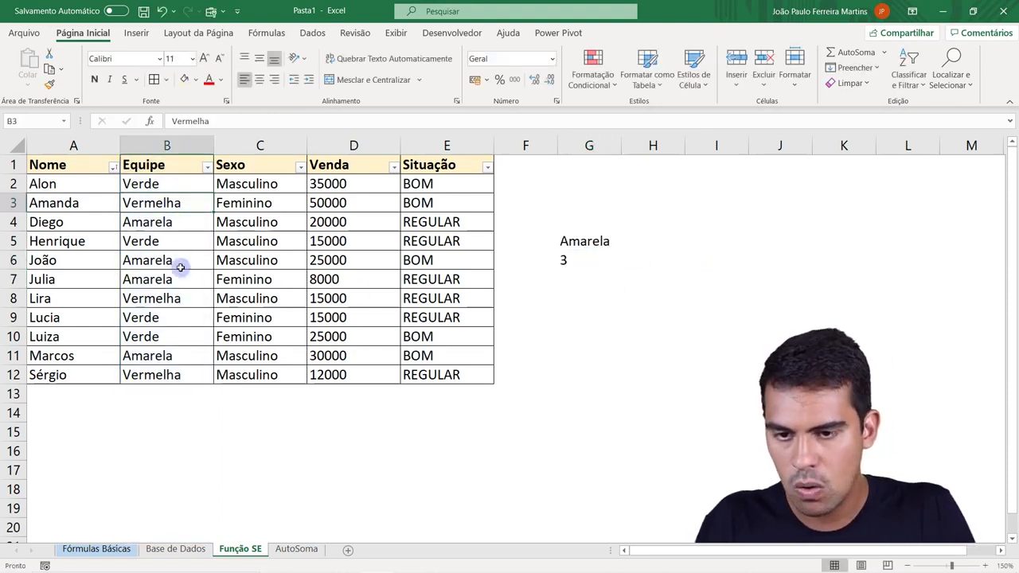
pyautogui.click(171, 297)
pyautogui.click(169, 374)
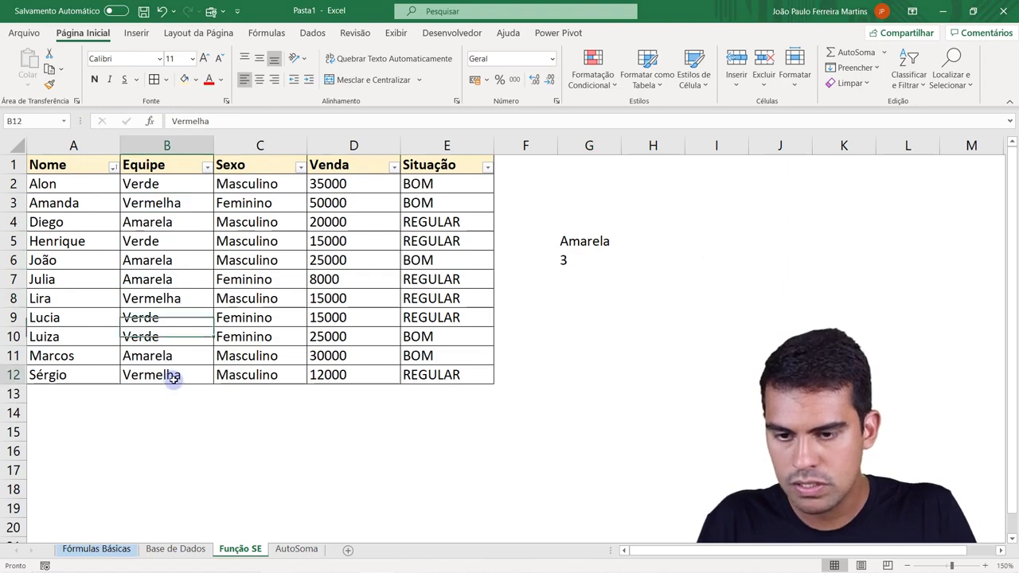
pyautogui.click(593, 256)
pyautogui.press('F2')
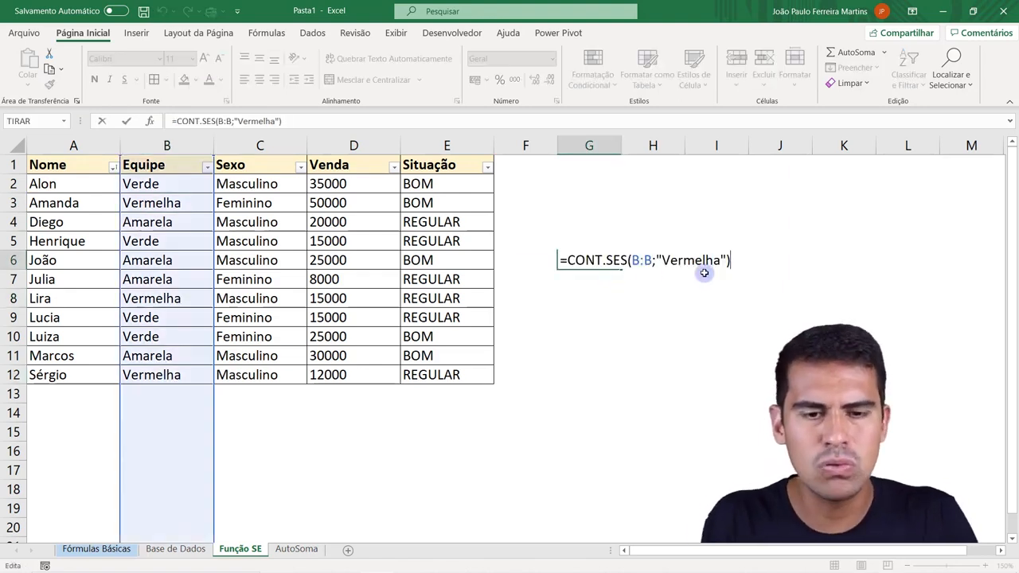
pyautogui.press('Escape')
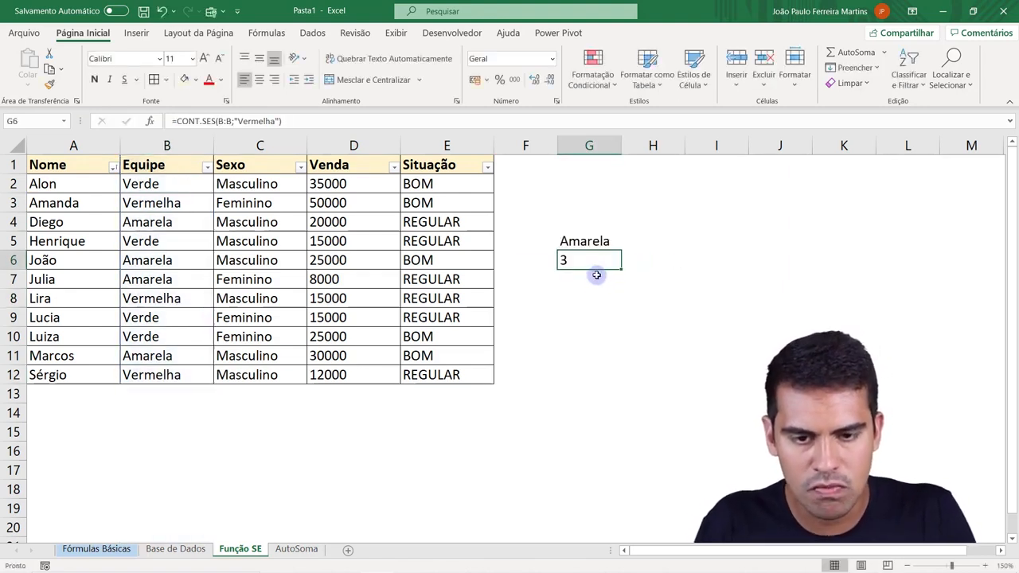
# Step: Clear the team label from G5 and enter Amarela in G1 instead
pyautogui.click(607, 239)
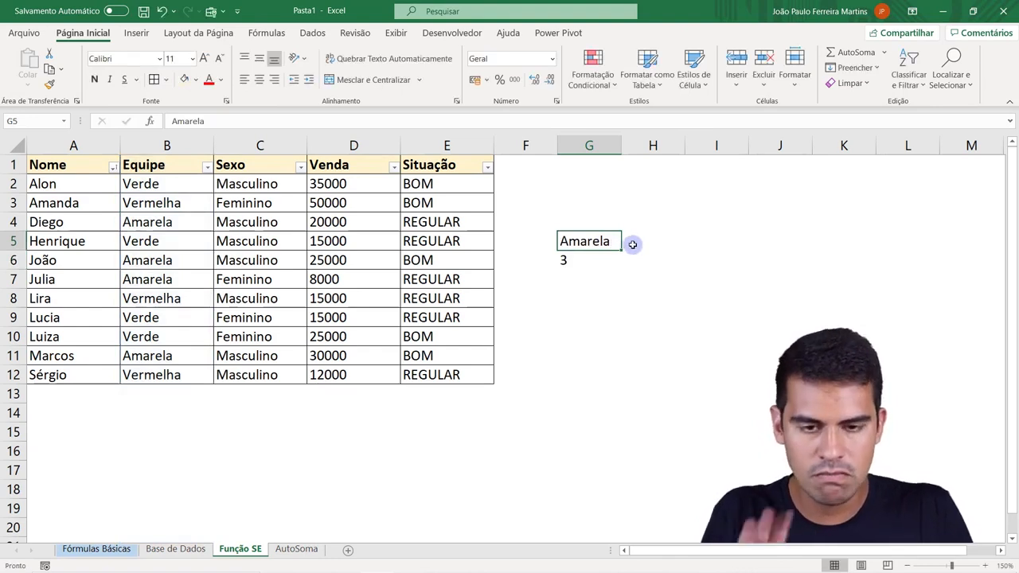
pyautogui.press('Delete')
pyautogui.click(589, 165)
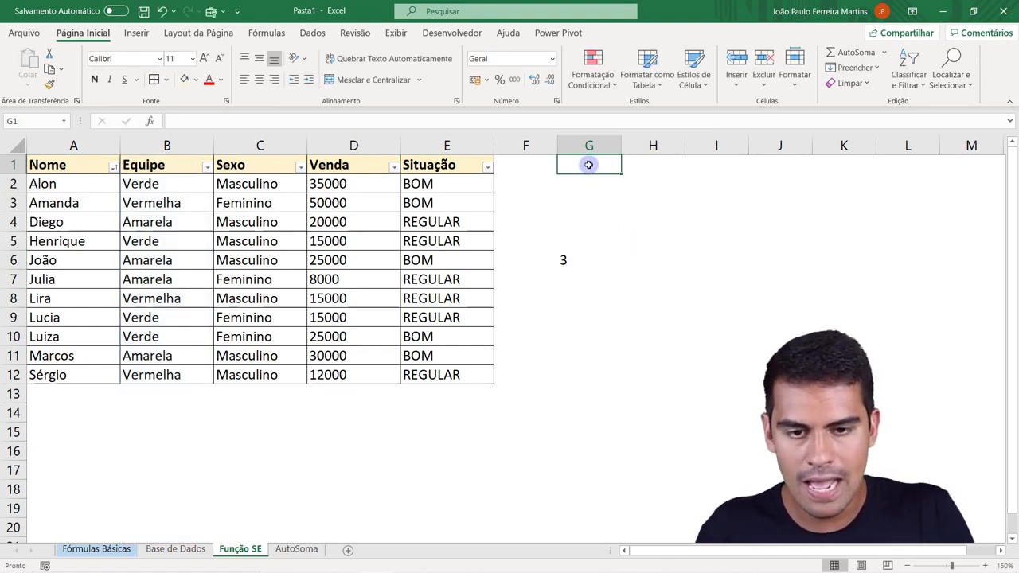
pyautogui.write('Amarela')
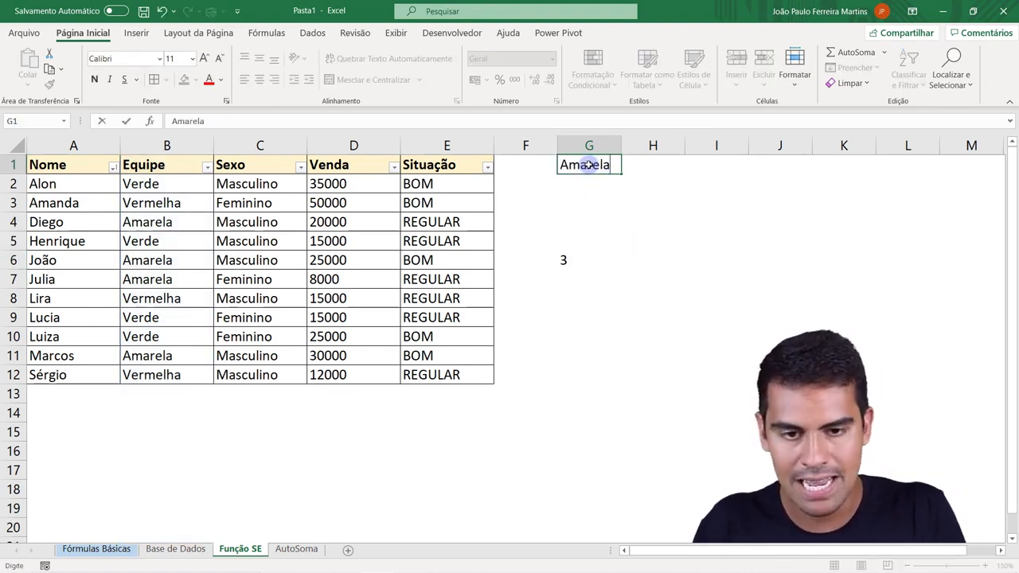
pyautogui.hotkey('ctrl', 'Return')
# Step: Make the team label in G1 bold and give the cell a light blue fill
pyautogui.hotkey('ctrl', 'n')
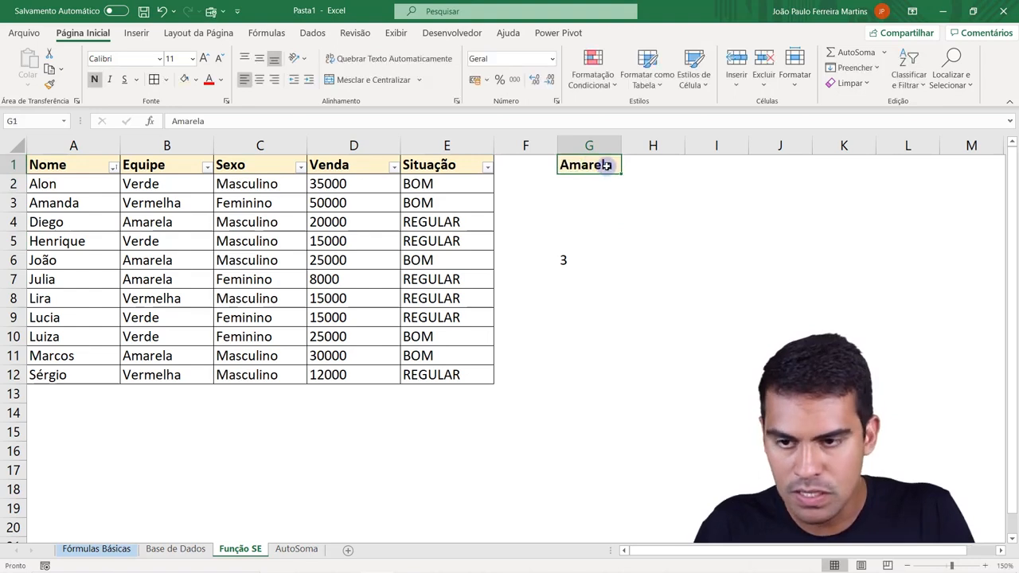
pyautogui.click(195, 79)
pyautogui.click(267, 135)
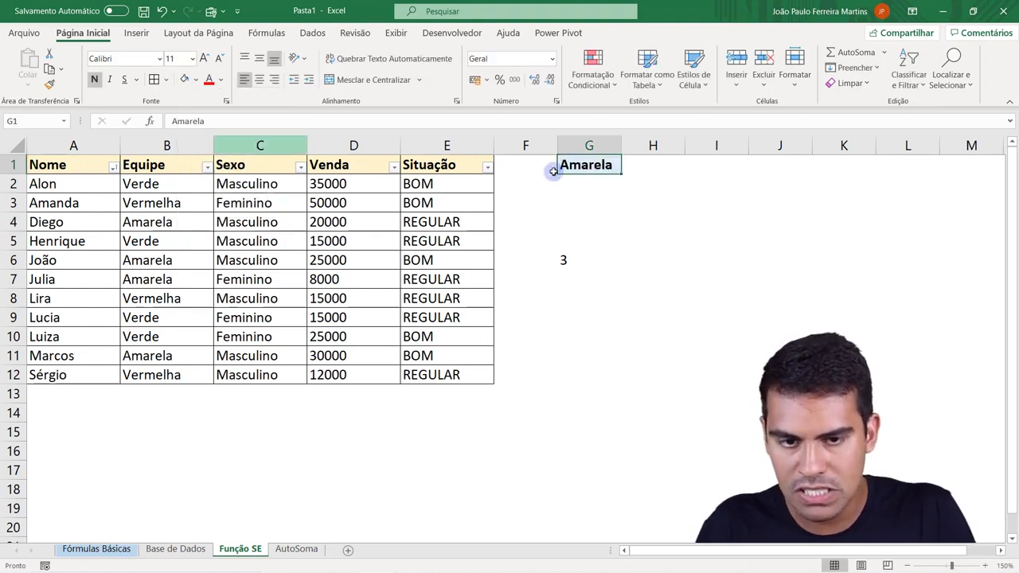
# Step: Replace the typed criterion of the CONT.SES formula in G6 with a reference to cell G1
pyautogui.click(614, 265)
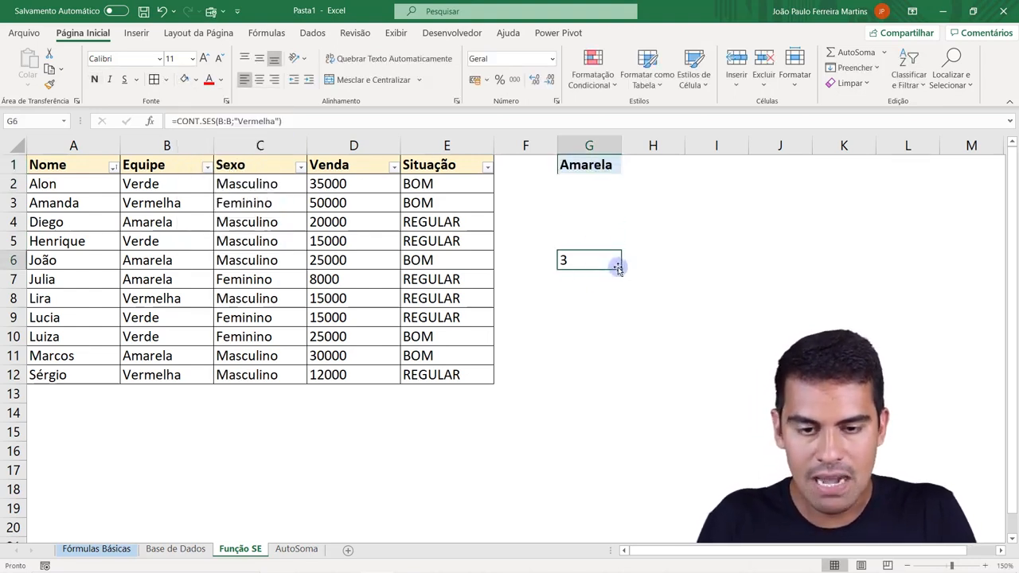
pyautogui.press('F2')
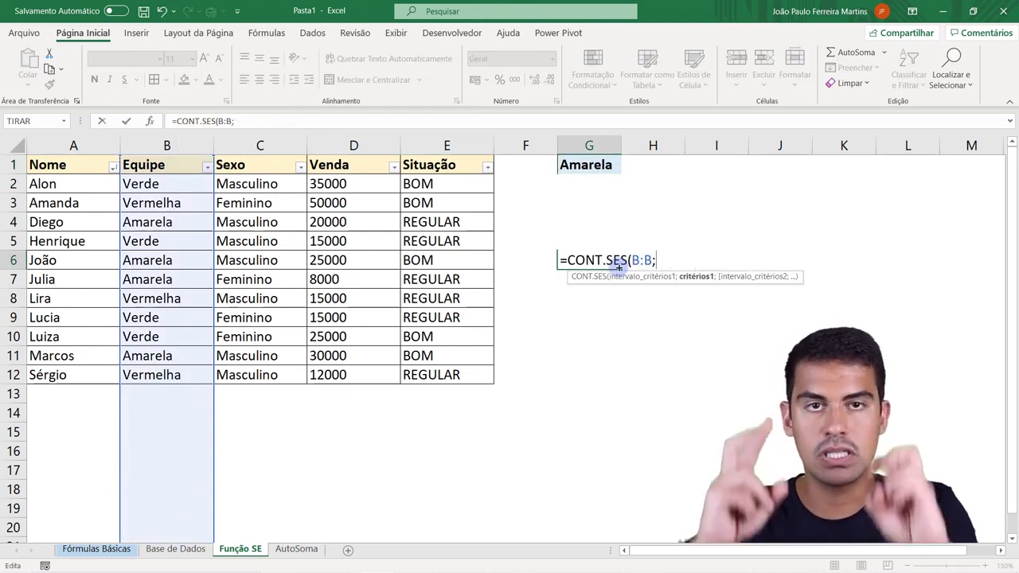
pyautogui.click(610, 165)
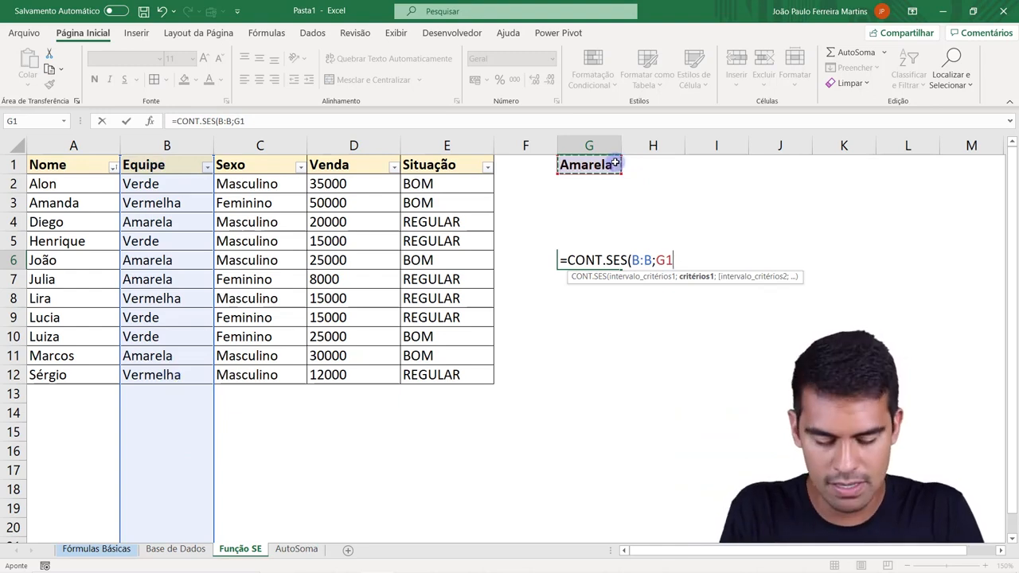
pyautogui.press('Return')
pyautogui.click(580, 258)
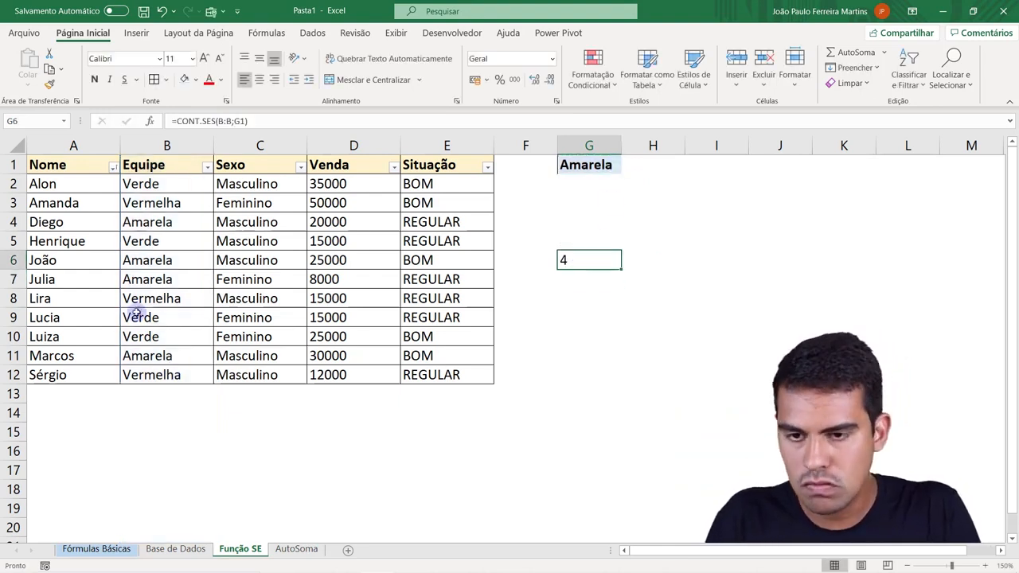
pyautogui.press('F2')
pyautogui.press('Escape')
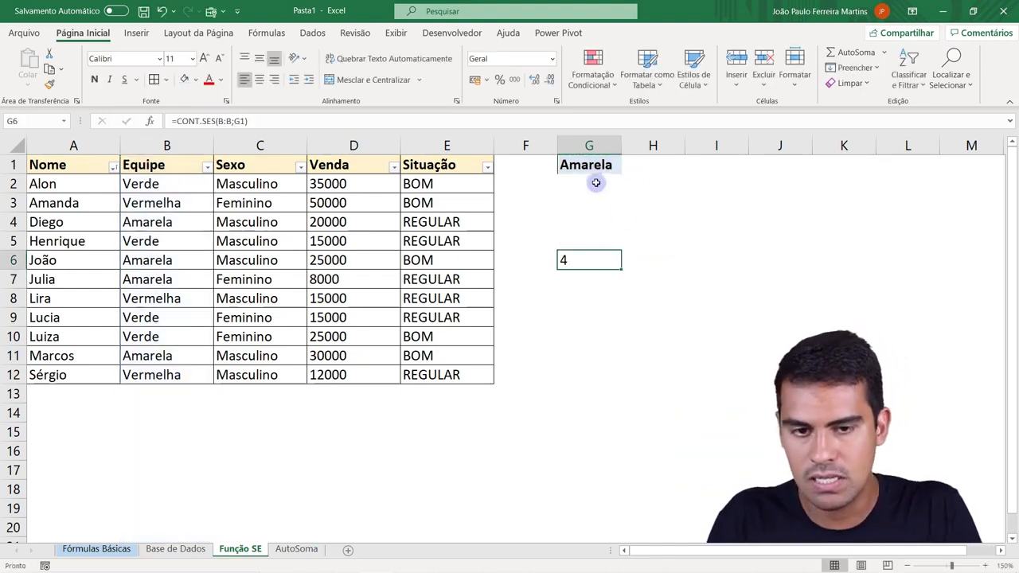
# Step: Change the team criterion in G1 to Verde
pyautogui.click(603, 164)
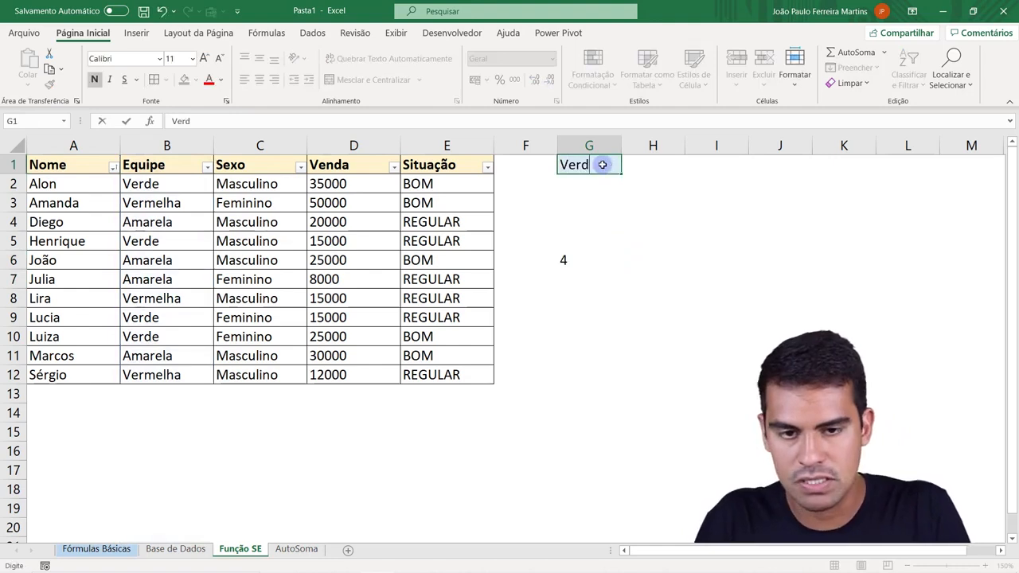
pyautogui.write('e')
pyautogui.press('Return')
# Step: Change the team criterion in G1 to Vermelha and check the count in G6
pyautogui.click(589, 165)
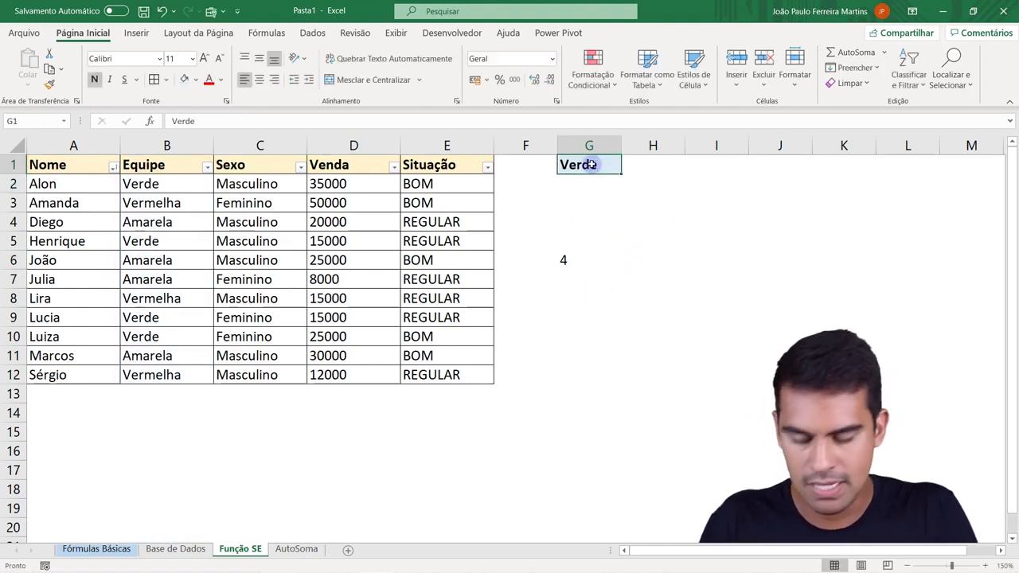
pyautogui.write('Vermelha')
pyautogui.press('Return')
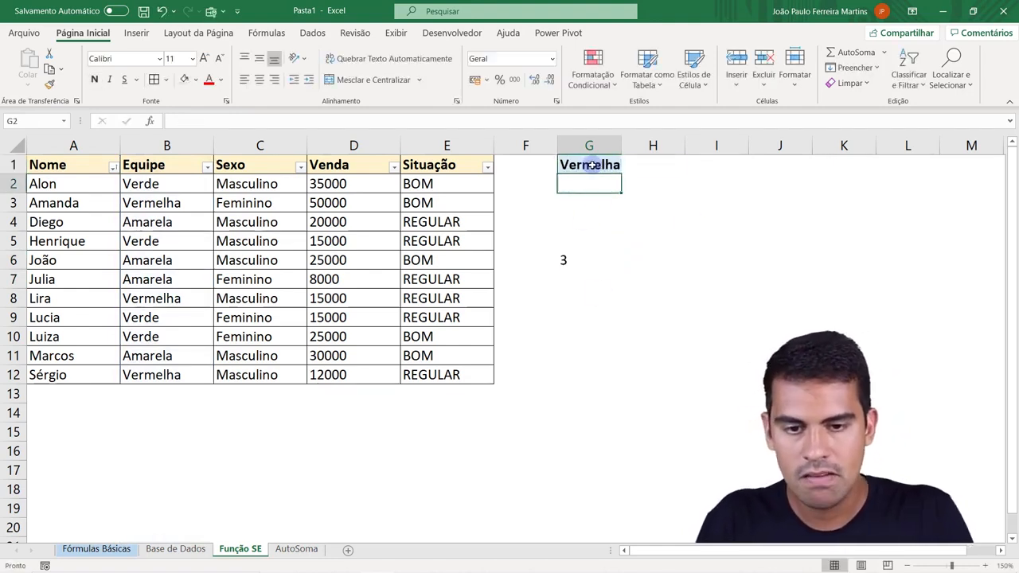
pyautogui.click(591, 263)
# Step: Change the team in the first data row, cell B2, to Vermelha
pyautogui.click(147, 238)
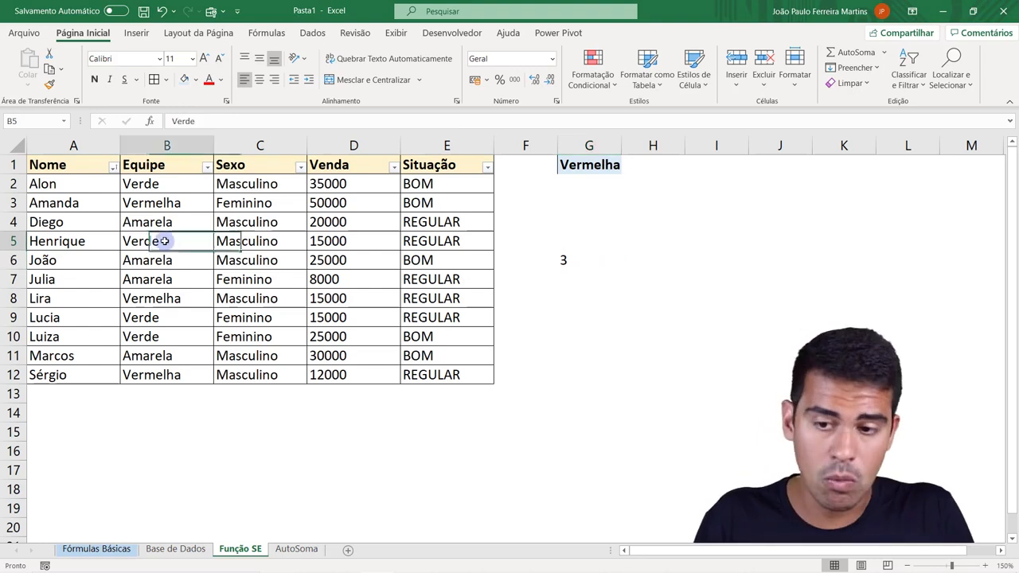
pyautogui.click(160, 183)
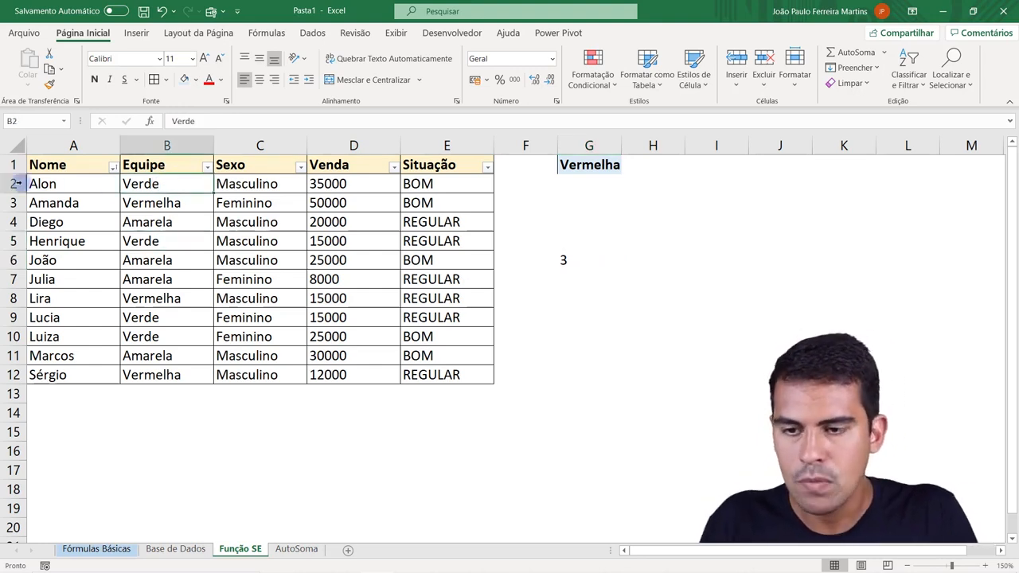
pyautogui.write('Verm')
pyautogui.press('Return')
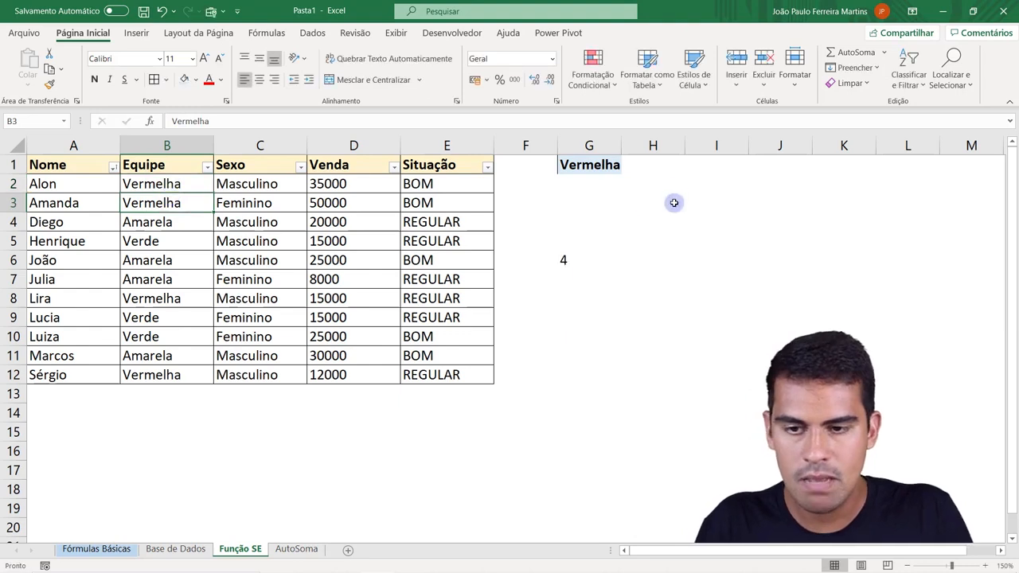
# Step: Center the count in G6 with a border around the cell, and set the team criterion in G1 to Verde
pyautogui.click(567, 260)
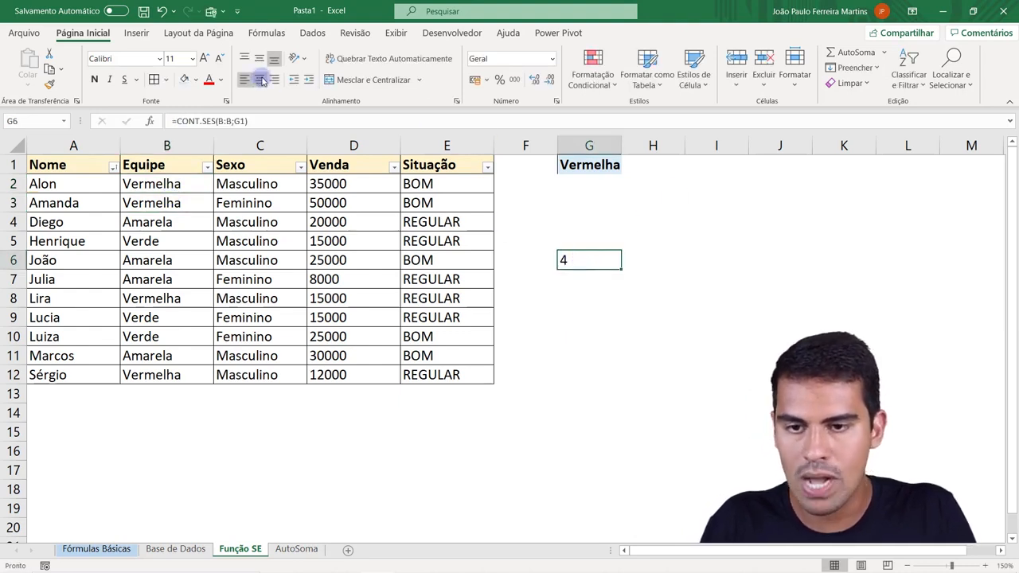
pyautogui.click(580, 166)
pyautogui.write('Ve')
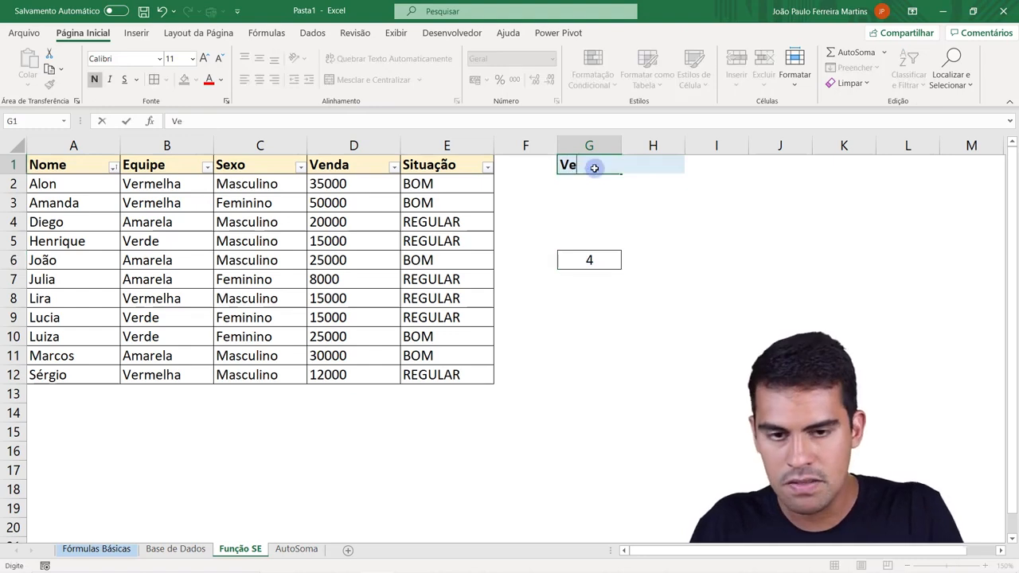
pyautogui.press('Return')
# Step: Review the CONT.SES formula in G6 and check each Verde row of the table along with its Situação value
pyautogui.click(591, 259)
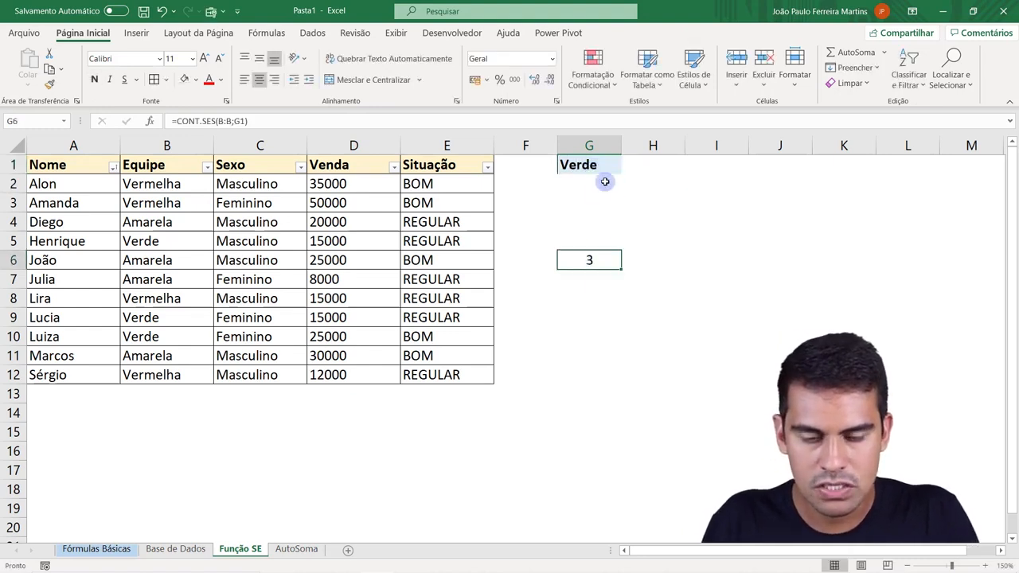
pyautogui.press('F2')
pyautogui.press('F2')
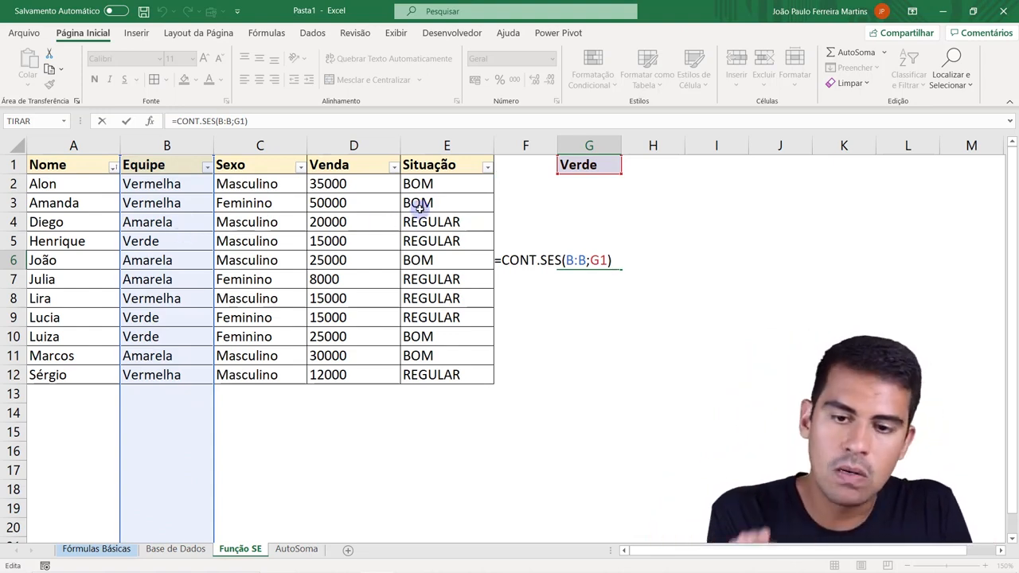
pyautogui.hotkey('ctrl', 'Return')
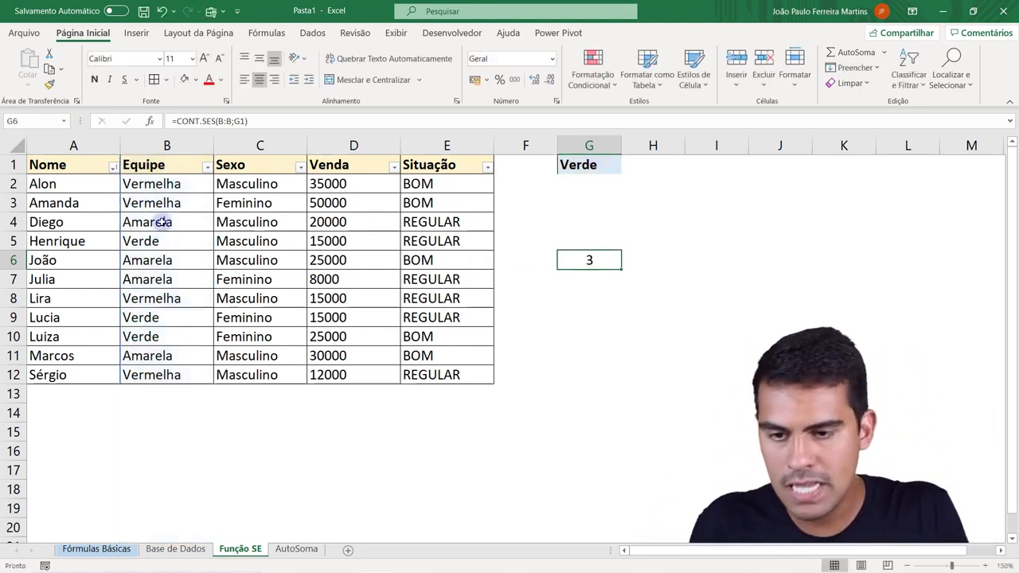
pyautogui.click(141, 236)
pyautogui.click(9, 241)
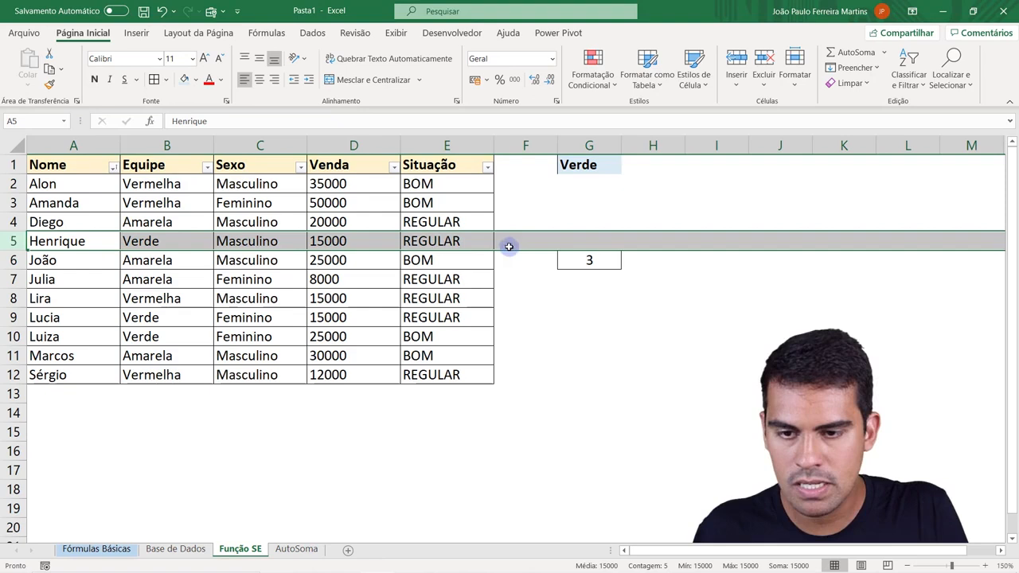
pyautogui.click(434, 241)
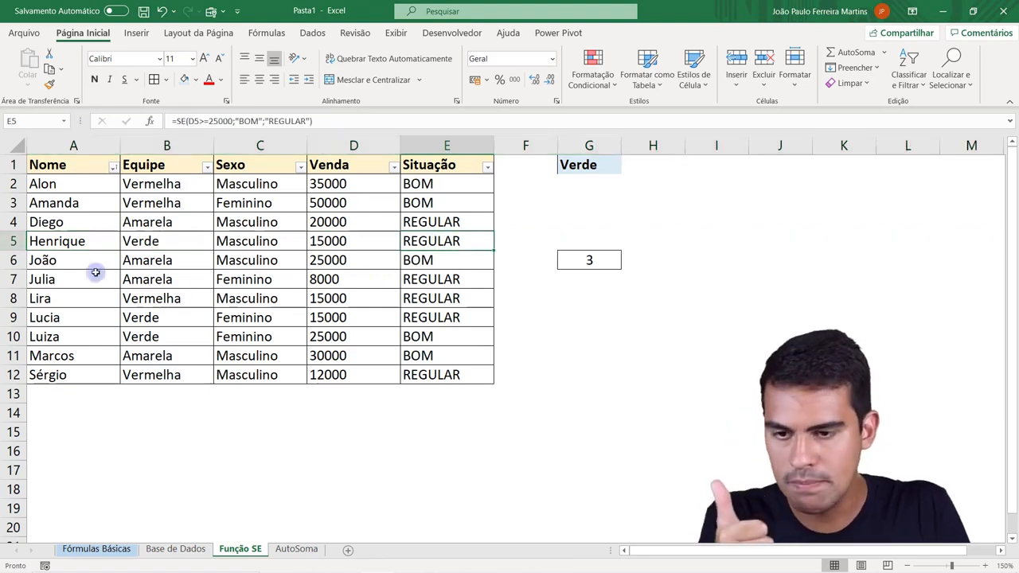
pyautogui.click(152, 320)
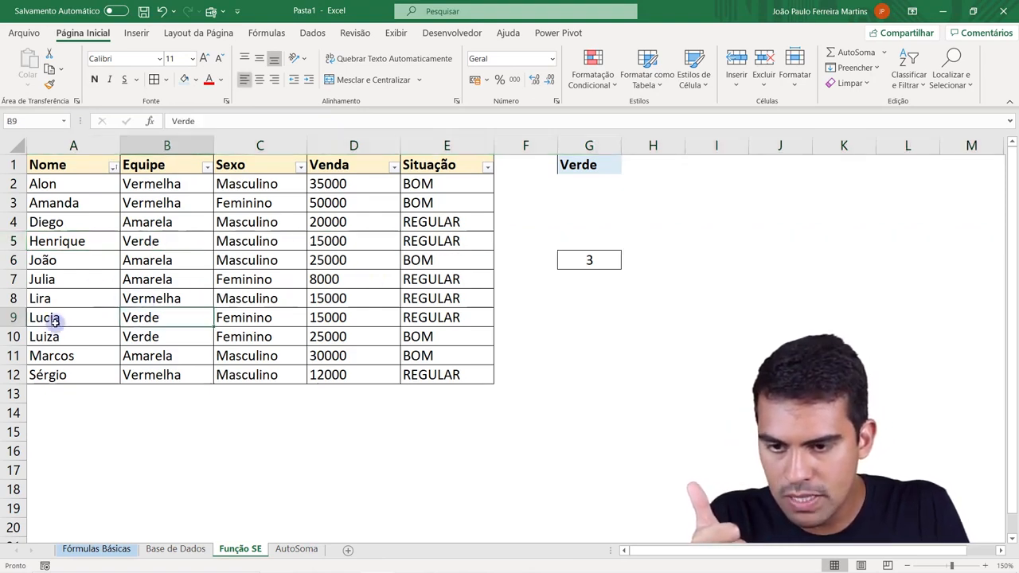
pyautogui.click(11, 317)
pyautogui.click(415, 316)
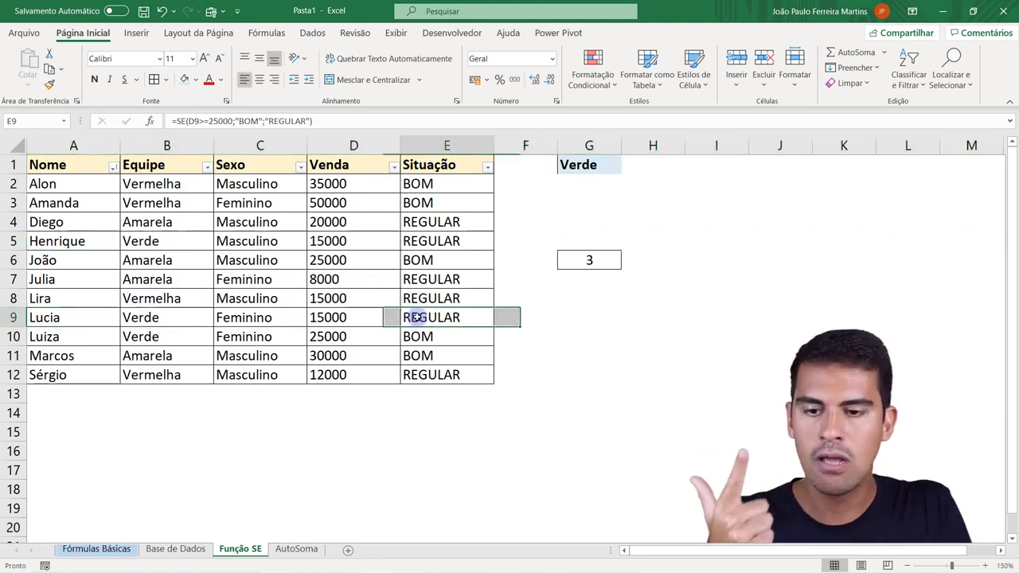
pyautogui.click(168, 339)
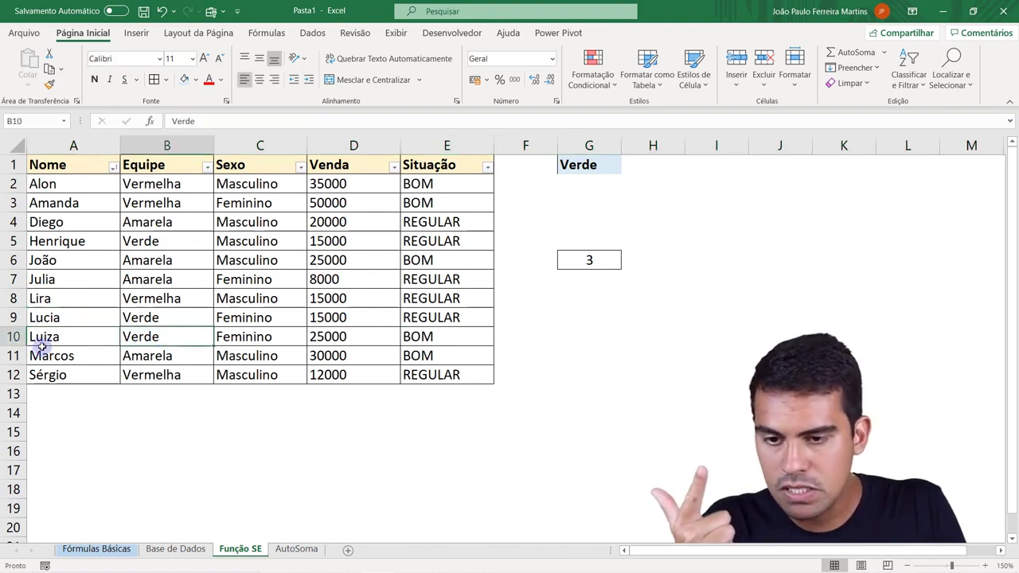
pyautogui.click(16, 336)
pyautogui.click(182, 337)
pyautogui.click(15, 338)
pyautogui.click(428, 336)
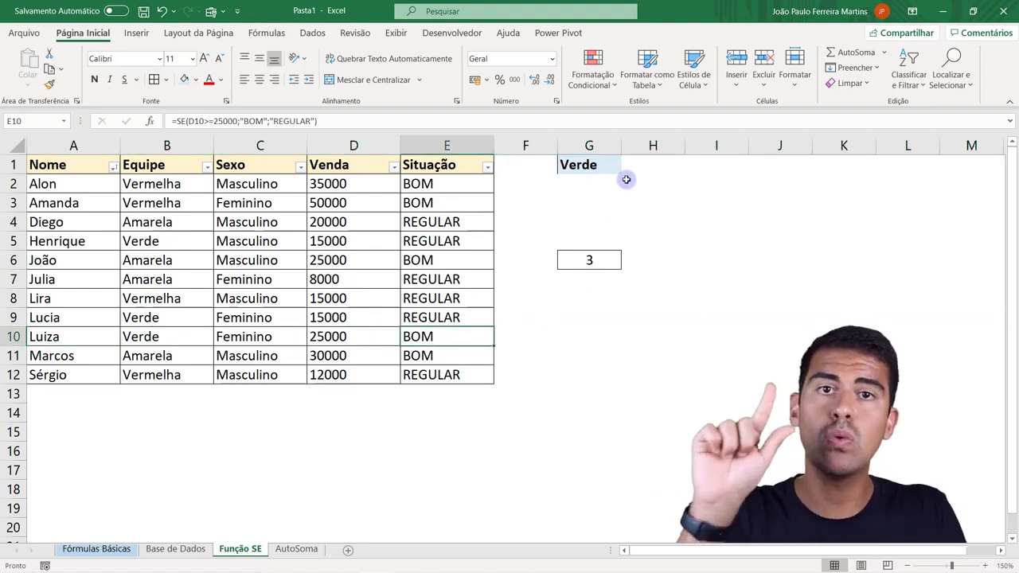
# Step: Enter REGULAR in G2 as a second criterion below the team in G1
pyautogui.click(603, 165)
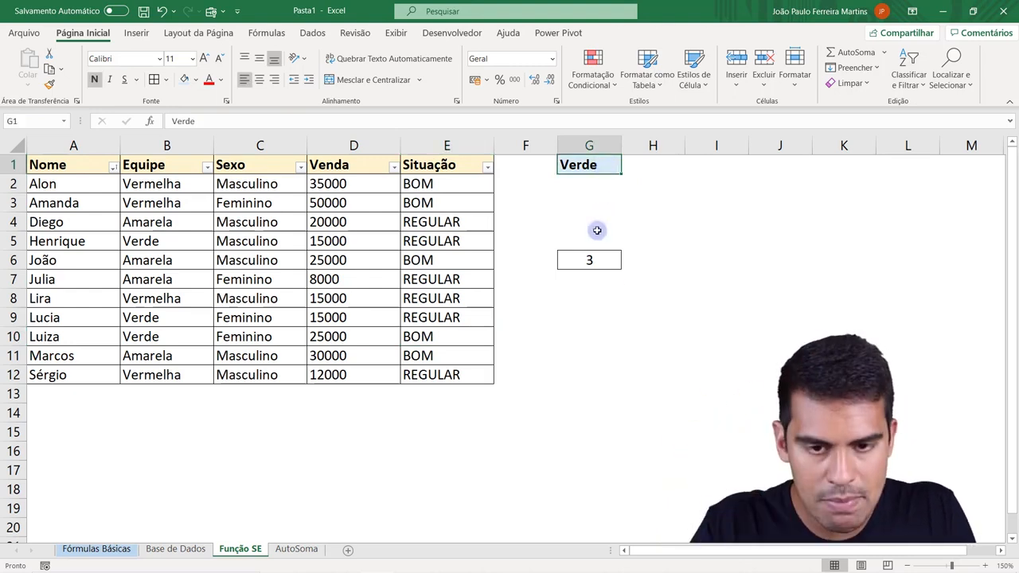
pyautogui.click(593, 183)
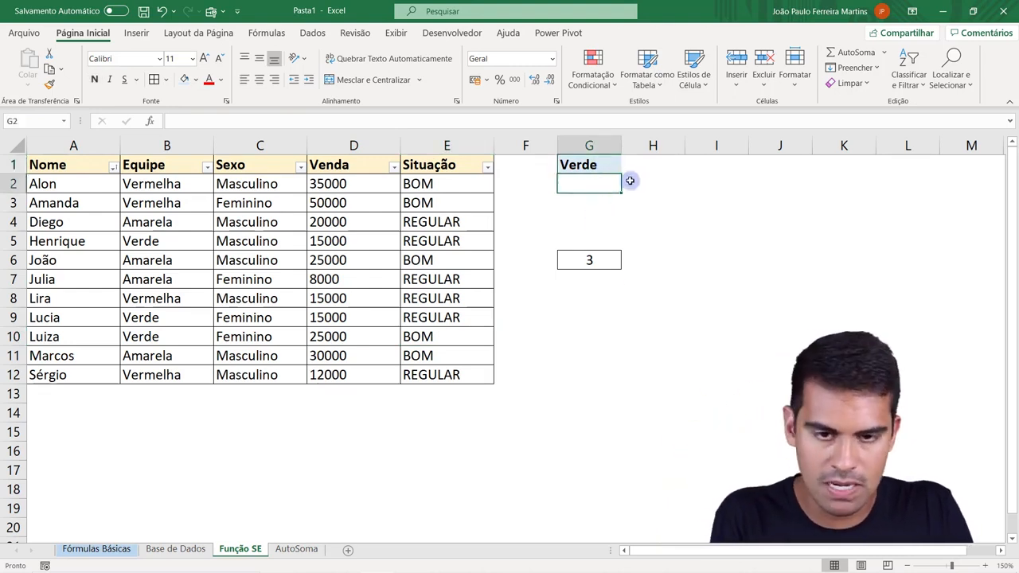
pyautogui.write('B')
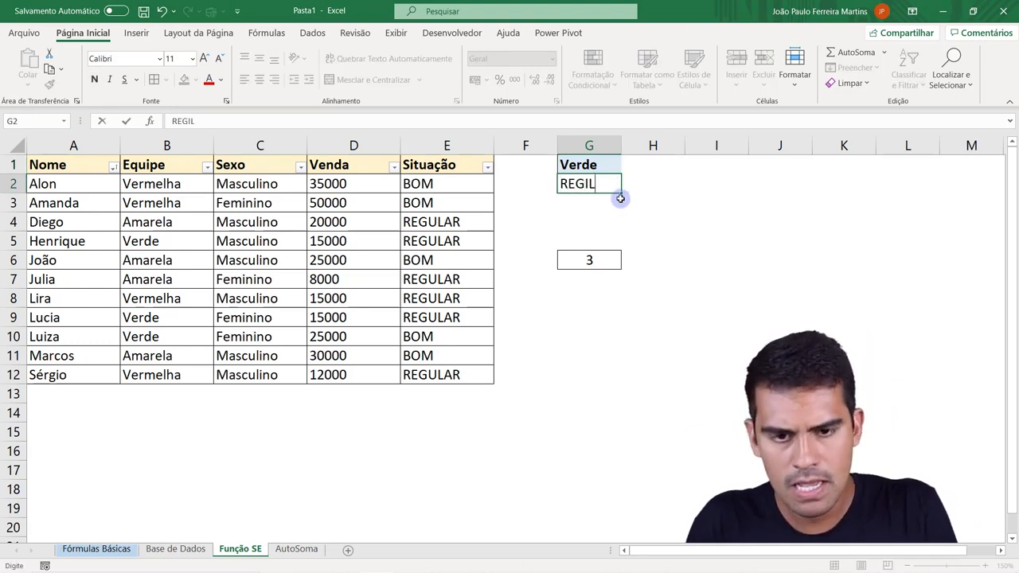
pyautogui.write('EGULAR')
pyautogui.press('Return')
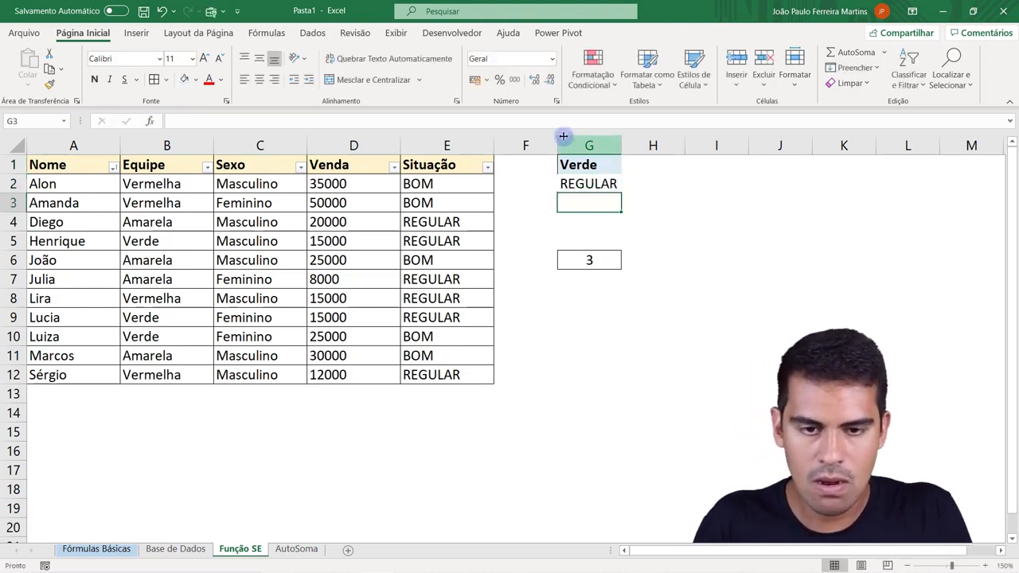
# Step: Format the criteria cells G1:G2 with a light green fill and non-bold text, and look over both criteria
pyautogui.moveTo(611, 167); pyautogui.dragTo(609, 179)
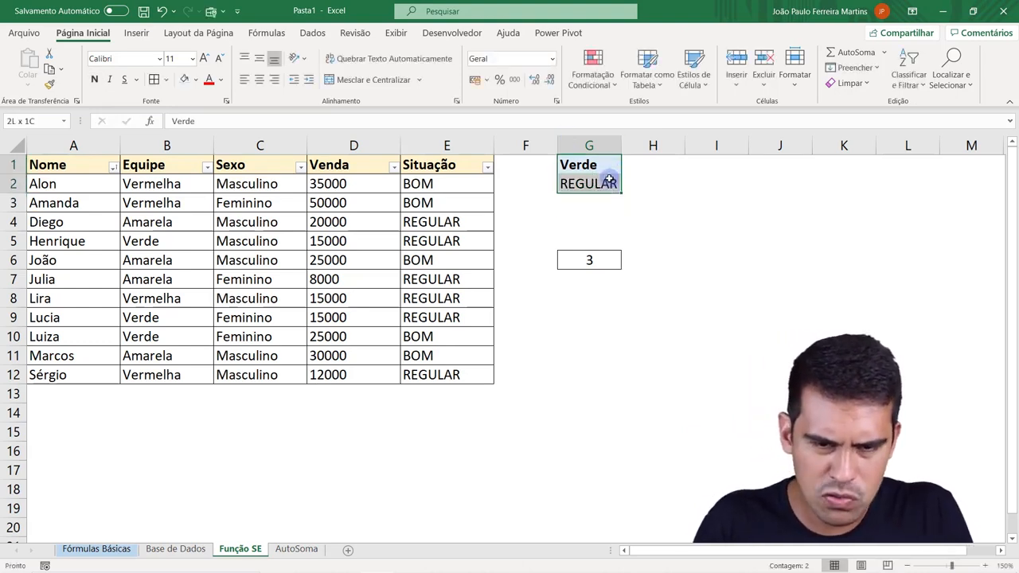
pyautogui.click(196, 79)
pyautogui.click(278, 131)
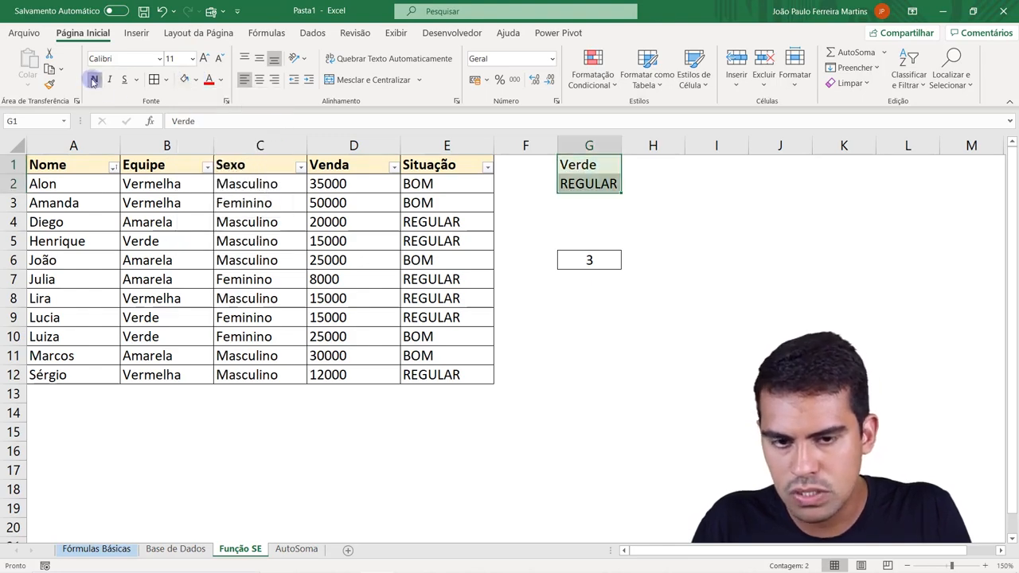
pyautogui.click(166, 80)
pyautogui.click(198, 202)
pyautogui.click(664, 234)
pyautogui.moveTo(587, 168); pyautogui.dragTo(594, 188)
pyautogui.click(590, 168)
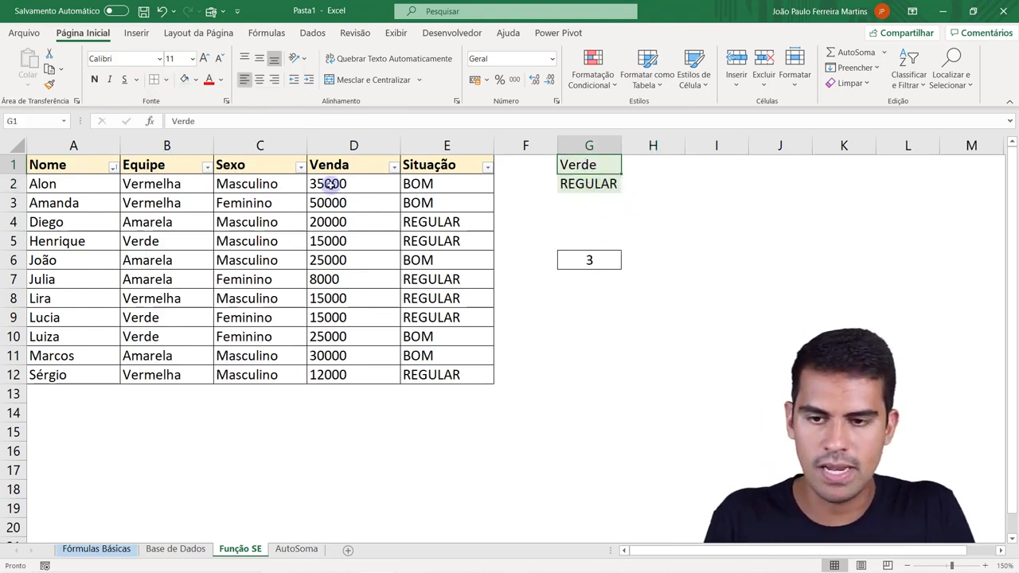
pyautogui.click(585, 189)
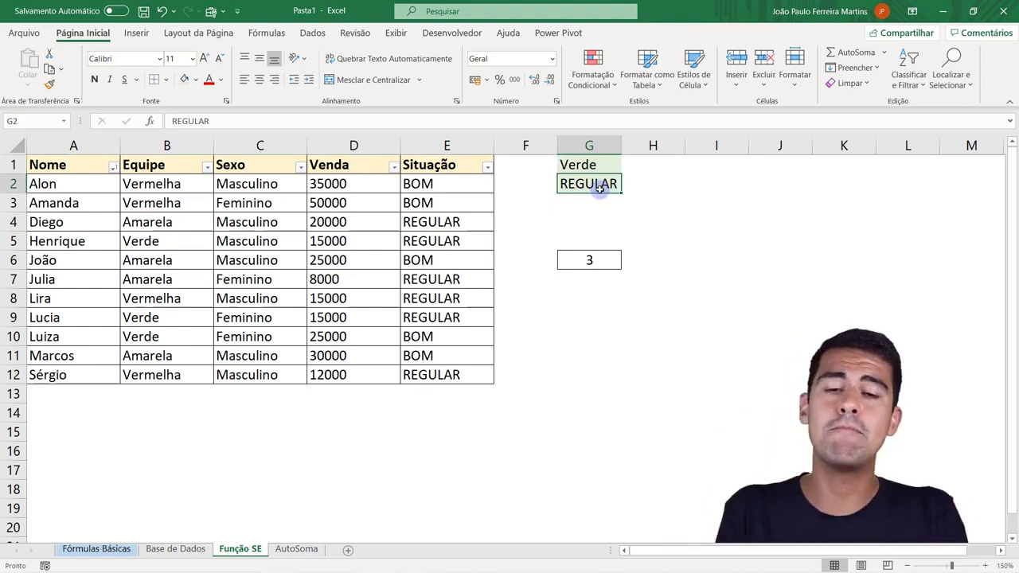
# Step: Clear all arguments of the CONT.SES formula in G6, keeping only =CONT.SES( open for editing
pyautogui.click(601, 164)
pyautogui.click(599, 184)
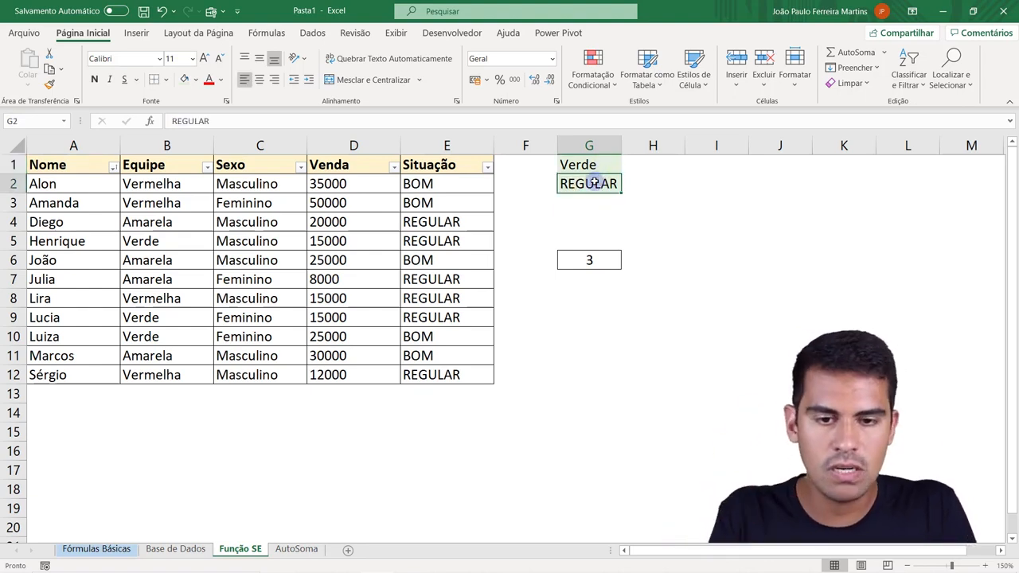
pyautogui.click(616, 256)
pyautogui.press('F2')
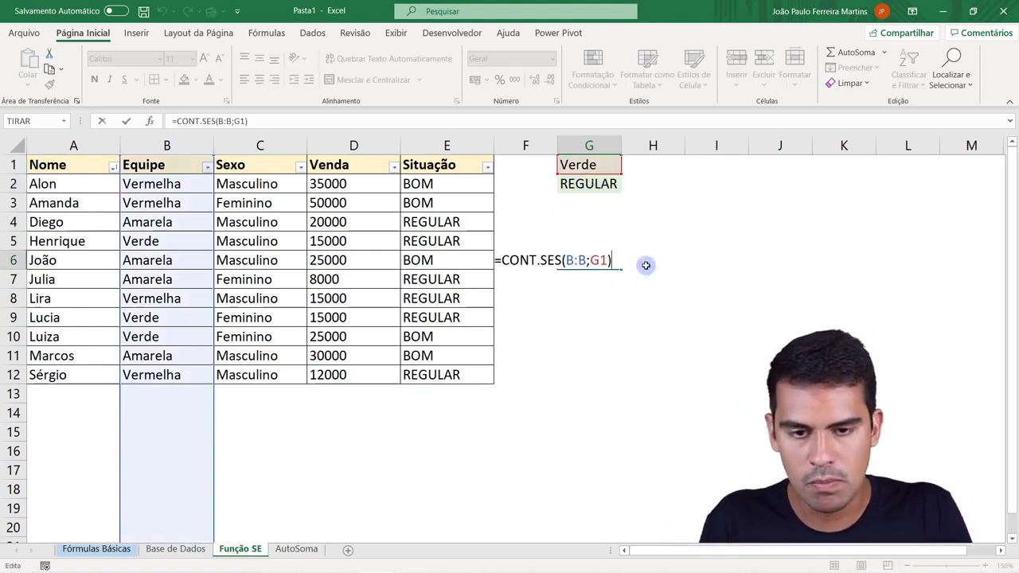
pyautogui.press('BackSpace')
pyautogui.press('BackSpace')
pyautogui.press('BackSpace')
pyautogui.press('BackSpace')
pyautogui.press('BackSpace')
pyautogui.press('BackSpace')
pyautogui.press('BackSpace')
pyautogui.press('BackSpace')
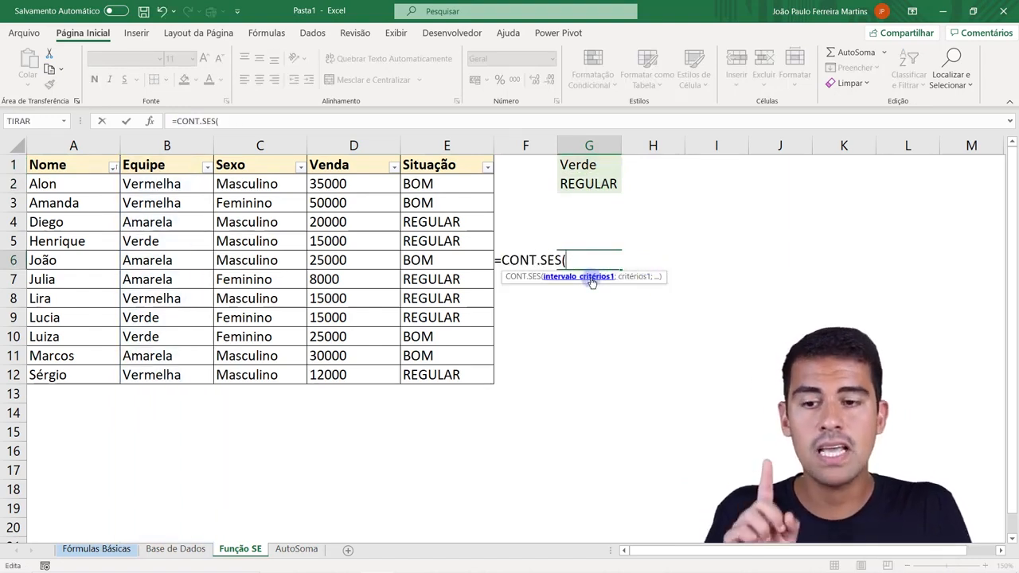
# Step: Complete the G6 formula as =CONT.SES(B:B;G1;E:E;G2), pairing the Equipe column with G1 and the Situação column with G2
pyautogui.click(195, 145)
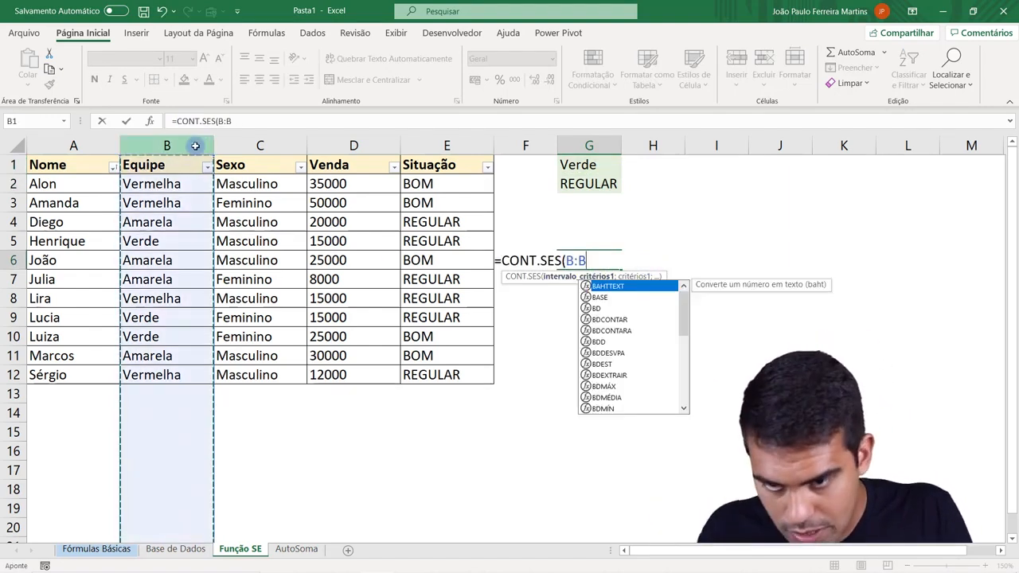
pyautogui.write(';')
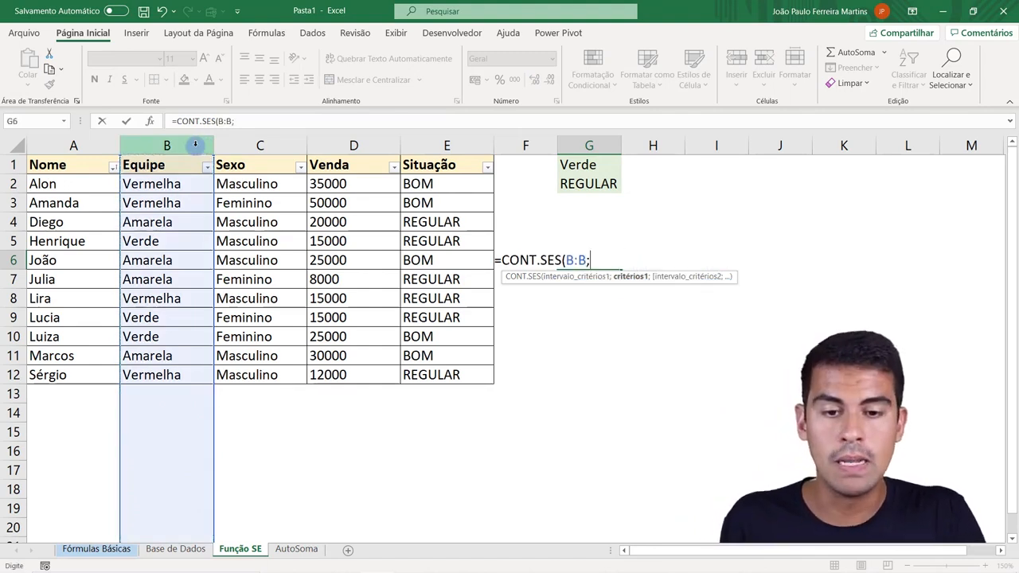
pyautogui.click(572, 163)
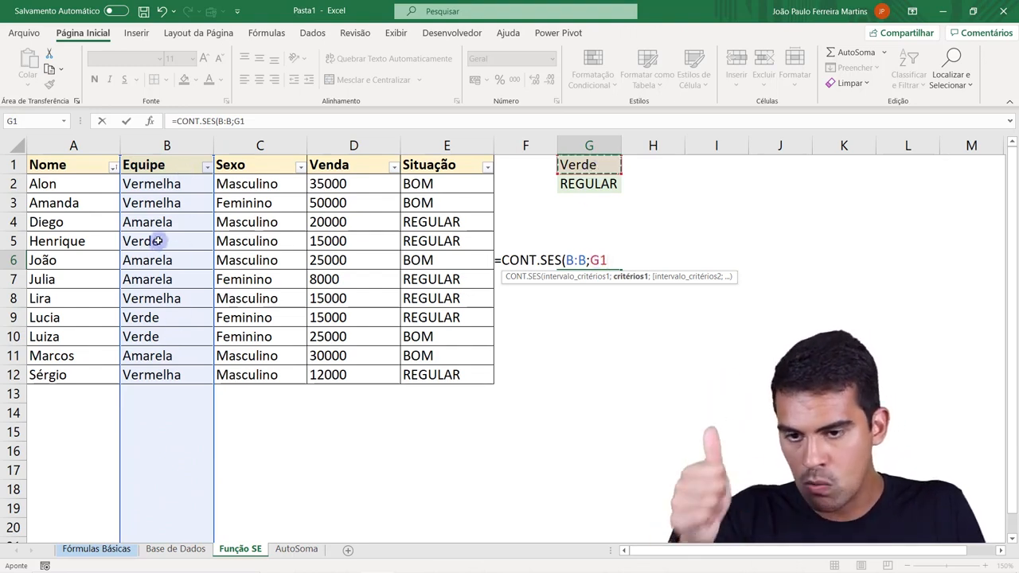
pyautogui.write(';')
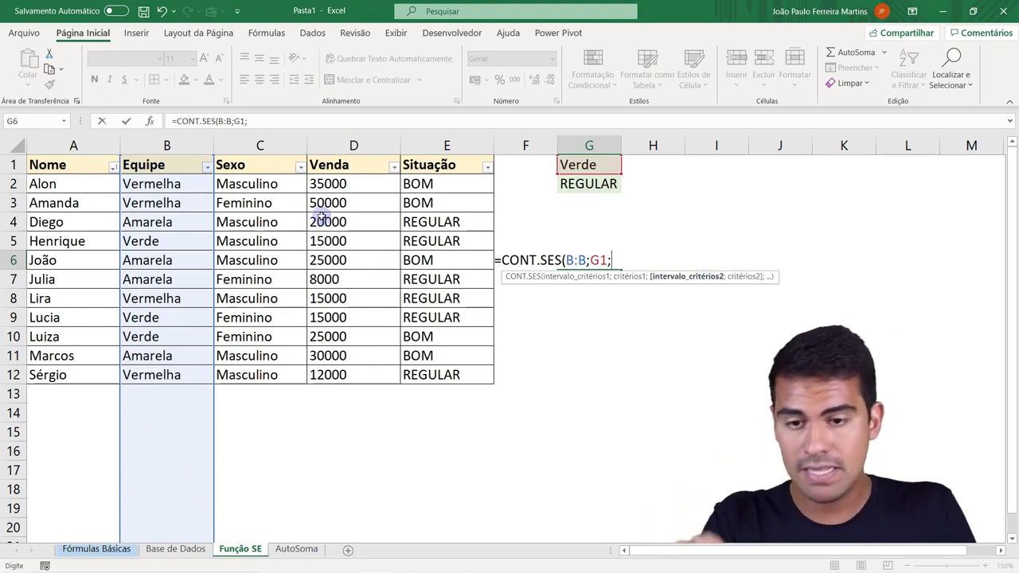
pyautogui.click(448, 144)
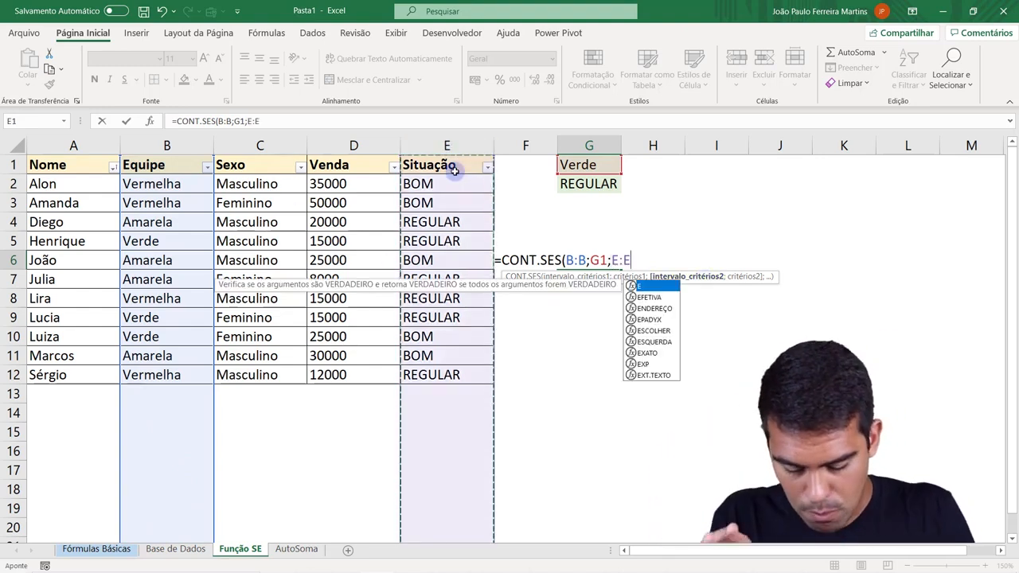
pyautogui.write(';')
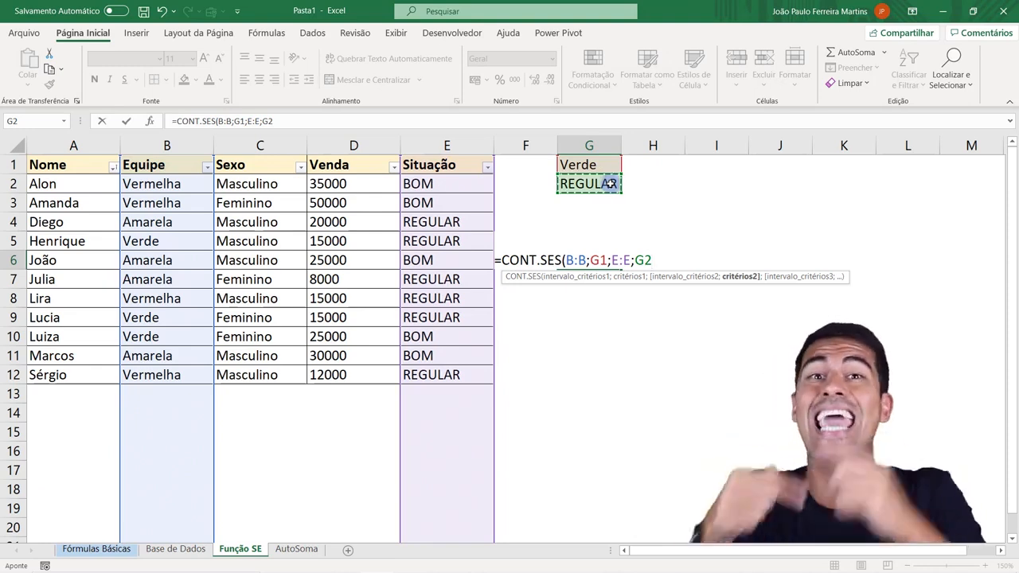
pyautogui.press('Return')
pyautogui.click(589, 259)
# Step: Set the Situação criterion in G2 to BOM and the team criterion in G1 to Vermelha
pyautogui.click(599, 181)
pyautogui.write('b')
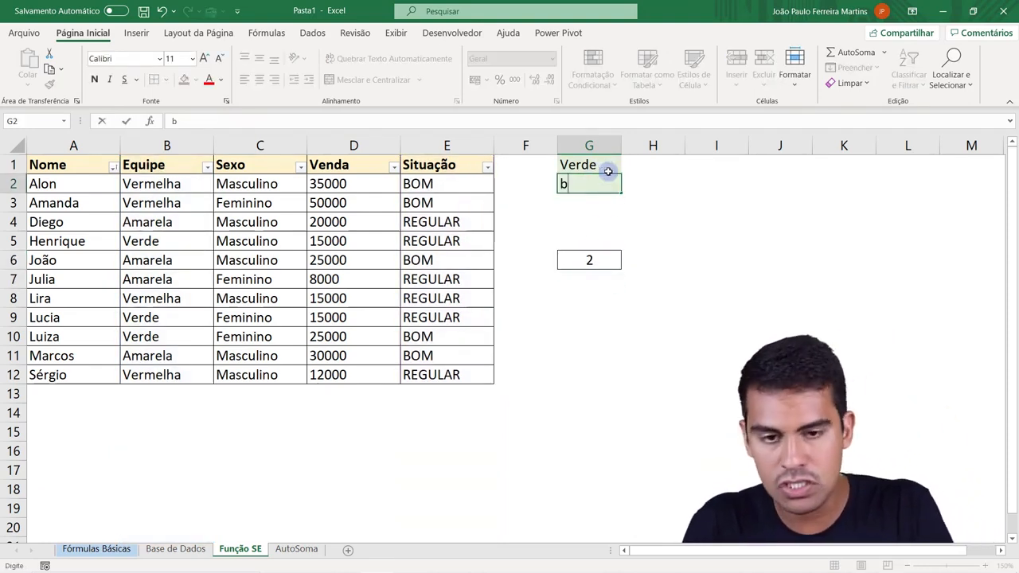
pyautogui.press('Return')
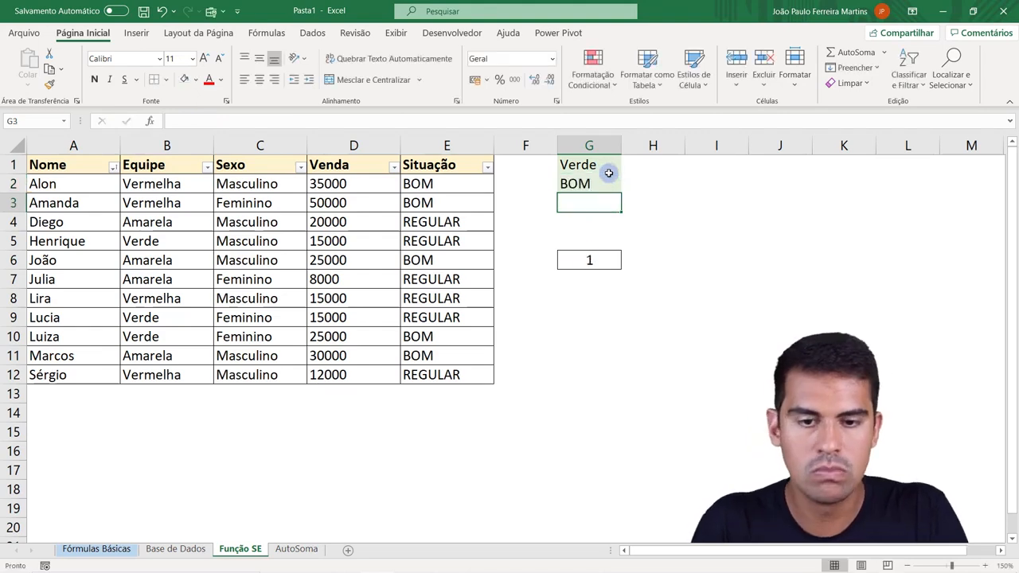
pyautogui.click(600, 164)
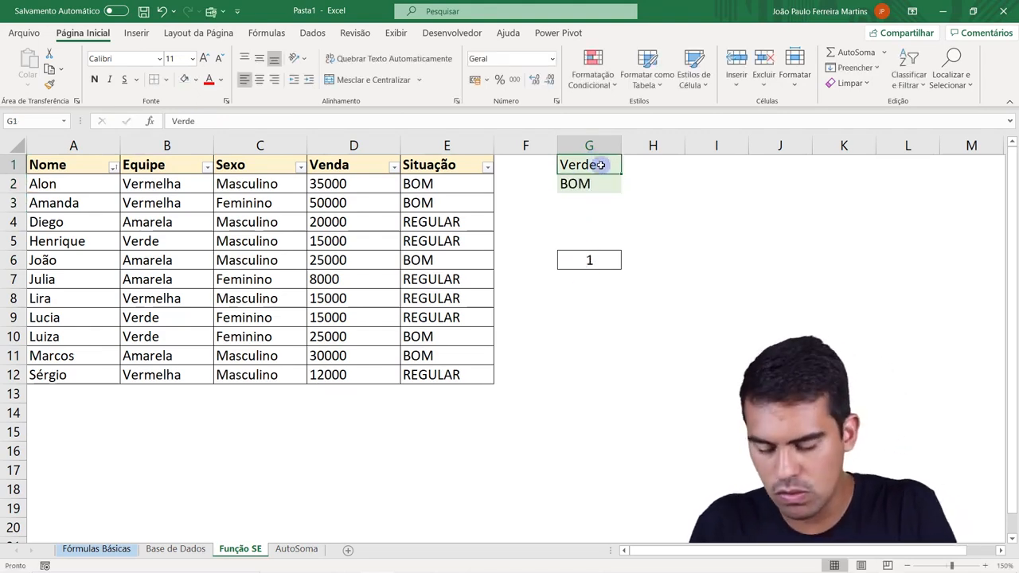
pyautogui.write('V')
pyautogui.press('Return')
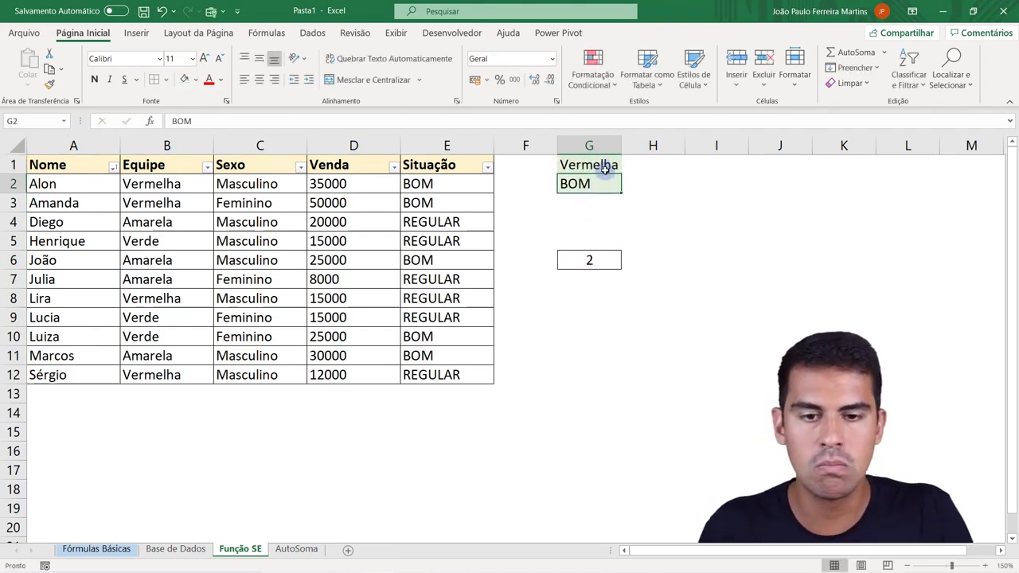
# Step: Set the Situação criterion in G2 to REGULAR for the Vermelha team
pyautogui.click(596, 167)
pyautogui.click(587, 187)
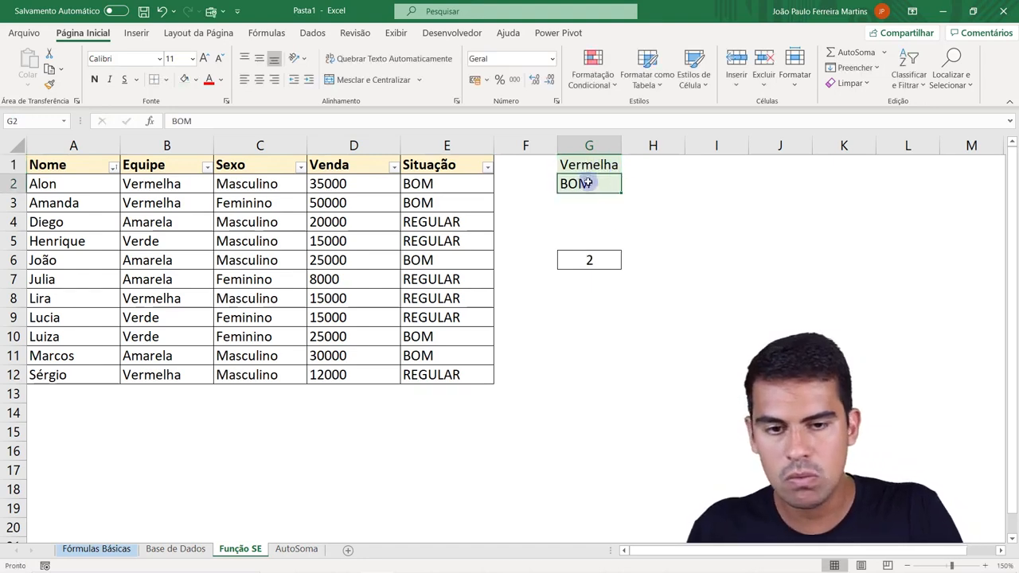
pyautogui.write('REGUKAR')
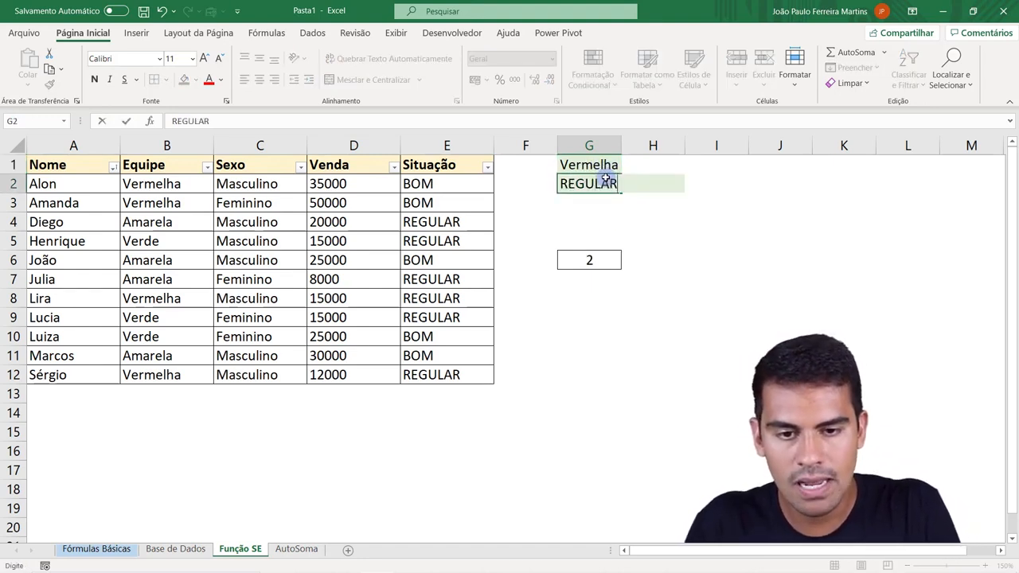
pyautogui.press('Return')
# Step: Set the team criterion in G1 to Amarela, and the Situação criterion in G2 to BOM
pyautogui.click(596, 166)
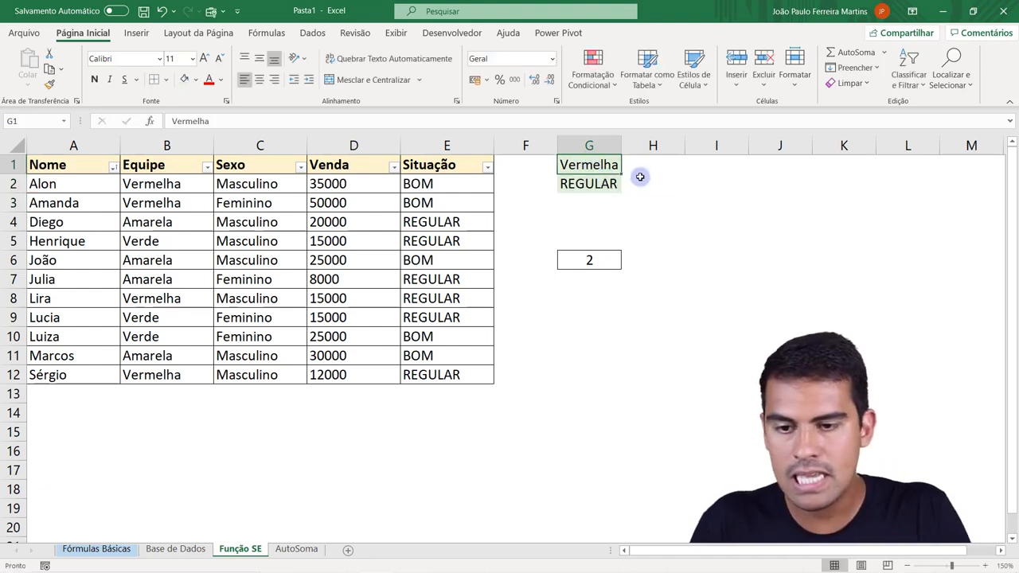
pyautogui.write('Ama')
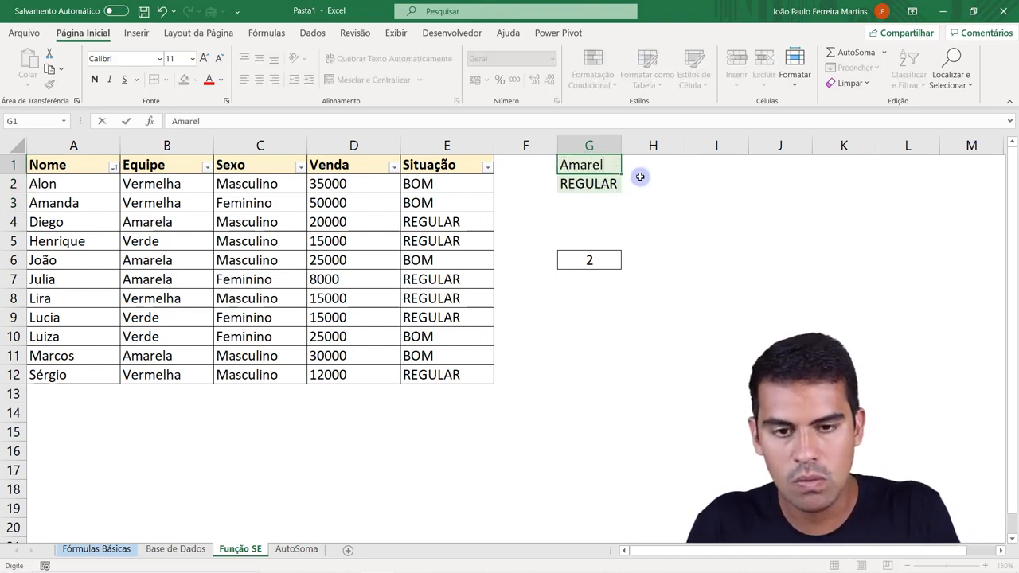
pyautogui.press('Return')
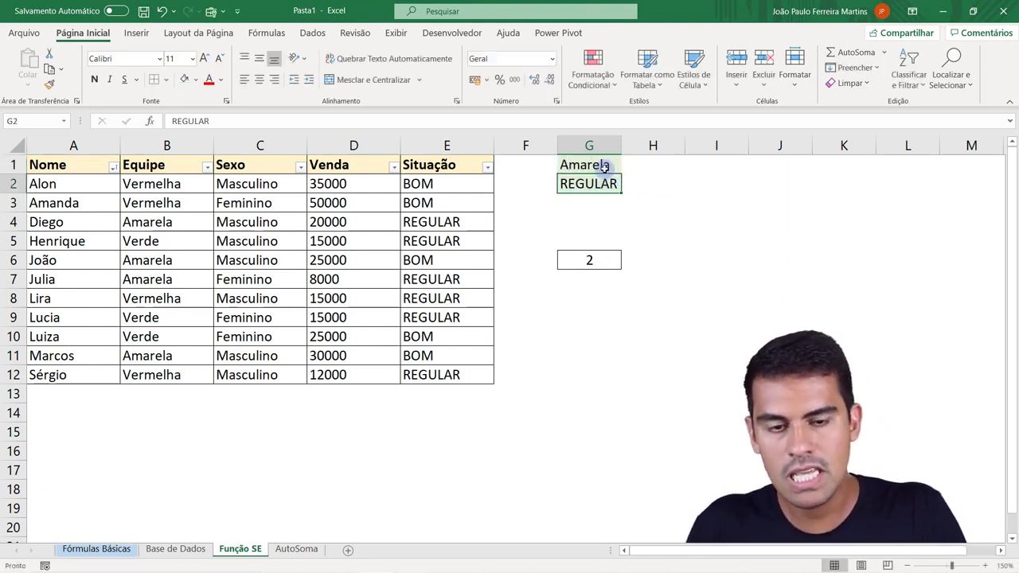
pyautogui.write('BOM')
pyautogui.press('Return')
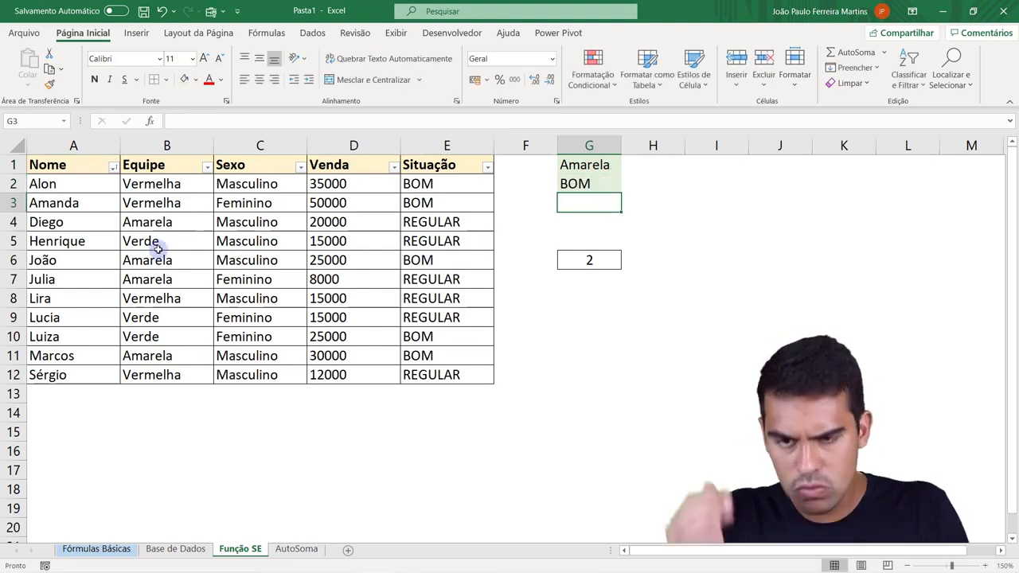
# Step: Check each Amarela row of the table together with its Situação value against the count in G6
pyautogui.click(155, 356)
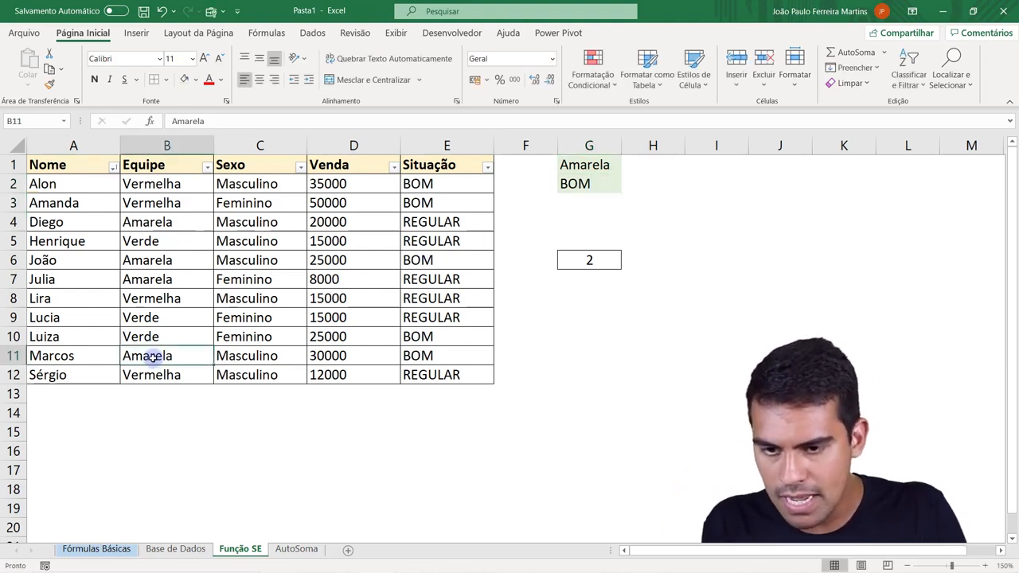
pyautogui.click(405, 356)
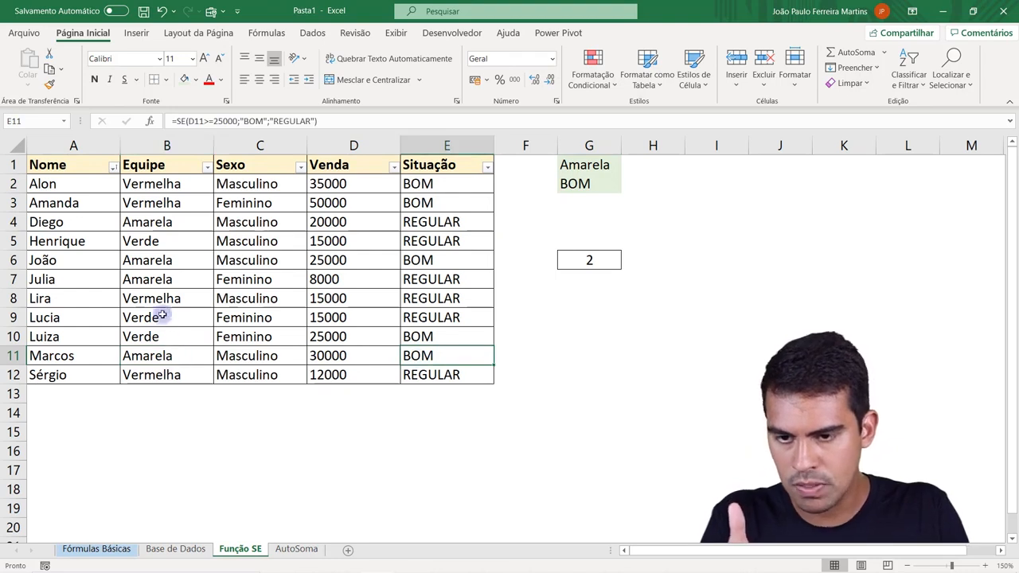
pyautogui.click(164, 280)
pyautogui.click(430, 280)
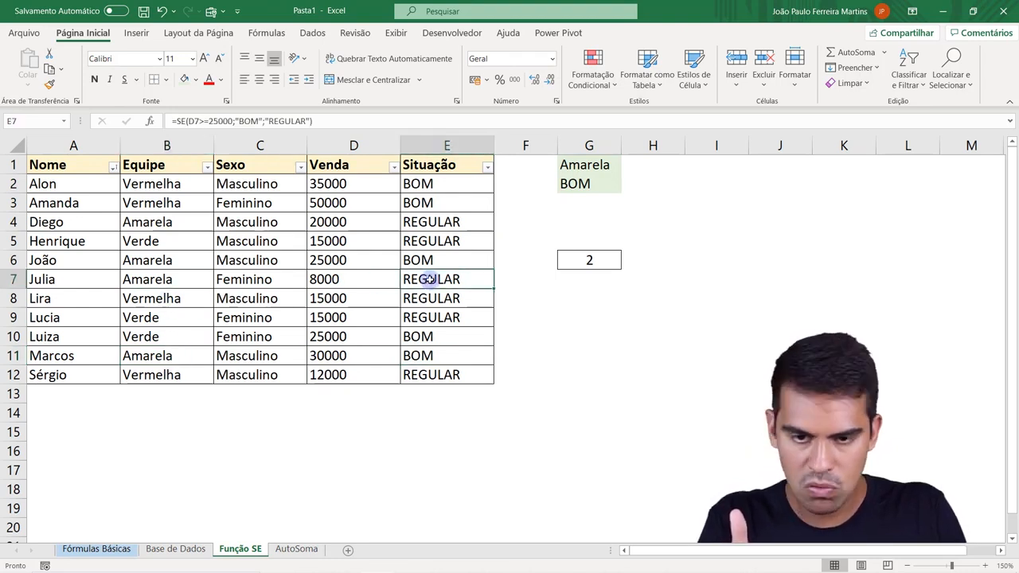
pyautogui.click(163, 263)
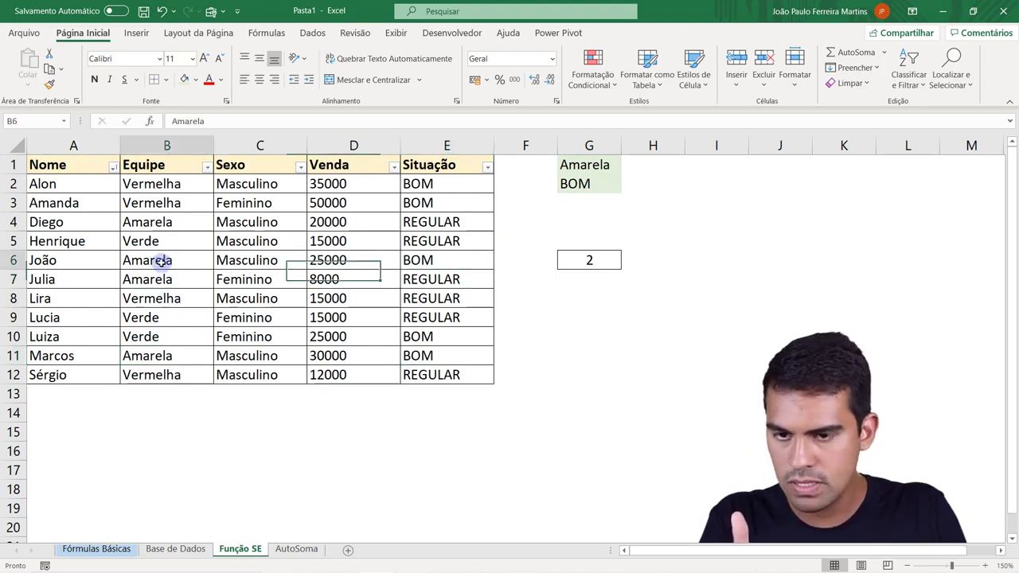
pyautogui.click(464, 262)
pyautogui.click(169, 222)
pyautogui.click(443, 222)
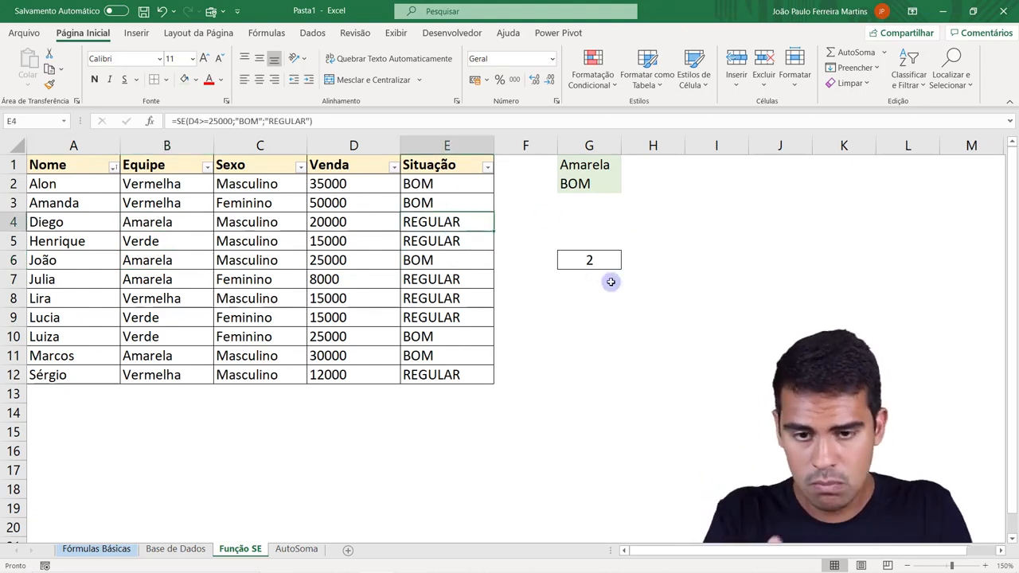
# Step: Overwrite the Situação formula in E4, on the Amarela row, with BOM and check the count in G6
pyautogui.click(5, 222)
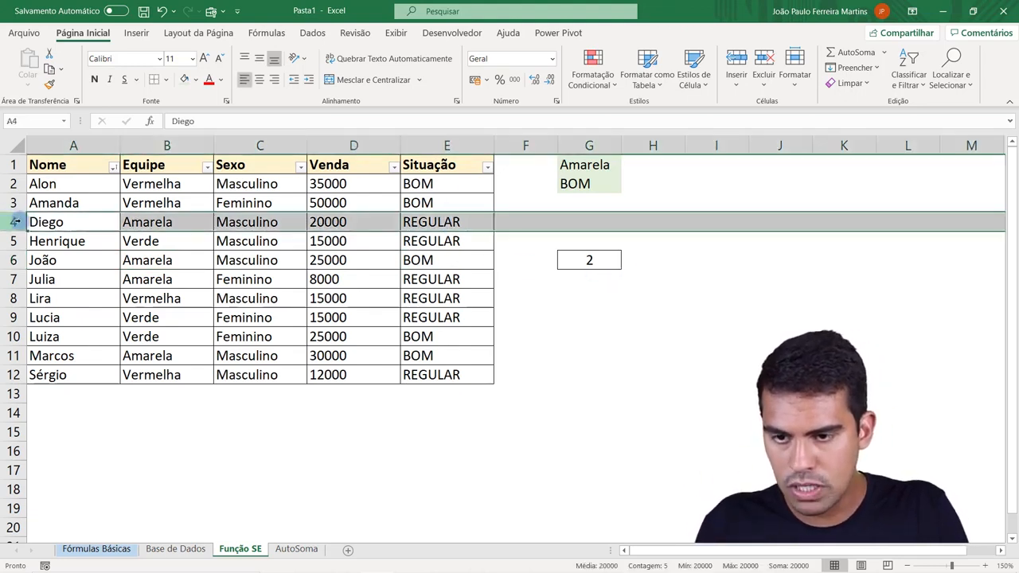
pyautogui.click(470, 222)
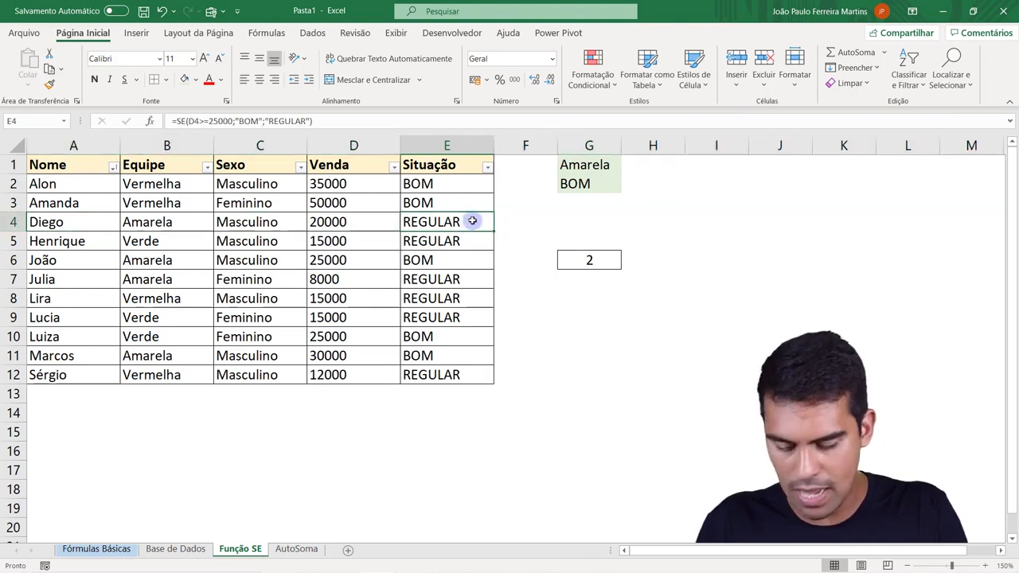
pyautogui.write('bom')
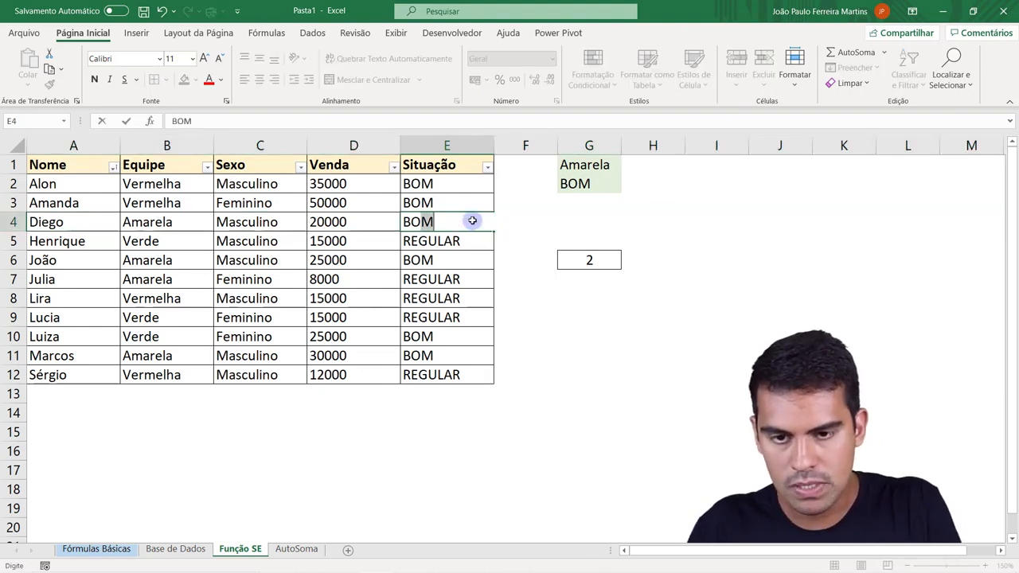
pyautogui.press('Return')
pyautogui.click(590, 259)
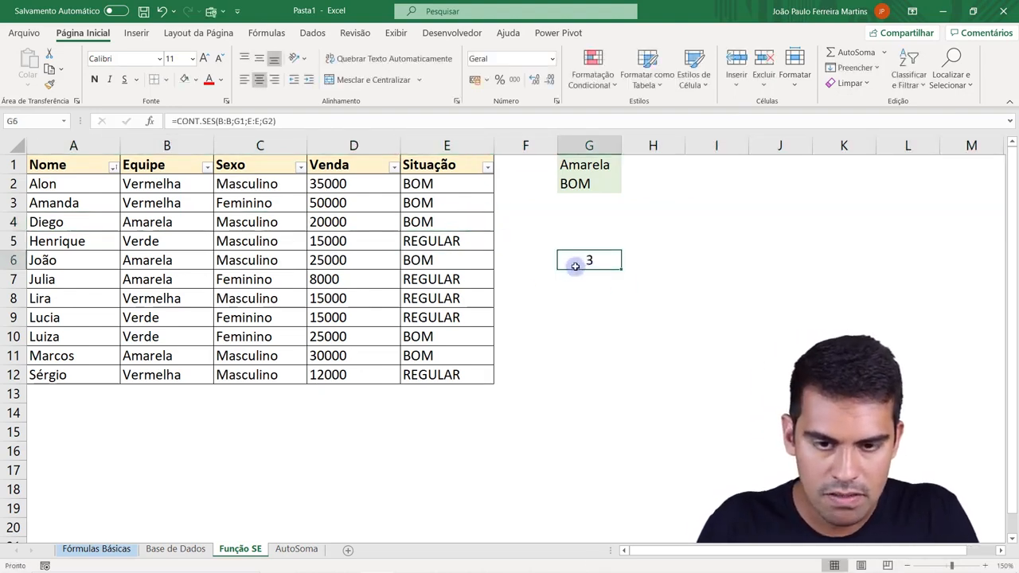
# Step: Set the Situação criterion in G2 to REGULAR and check the count in G6
pyautogui.click(593, 183)
pyautogui.write('REGUL')
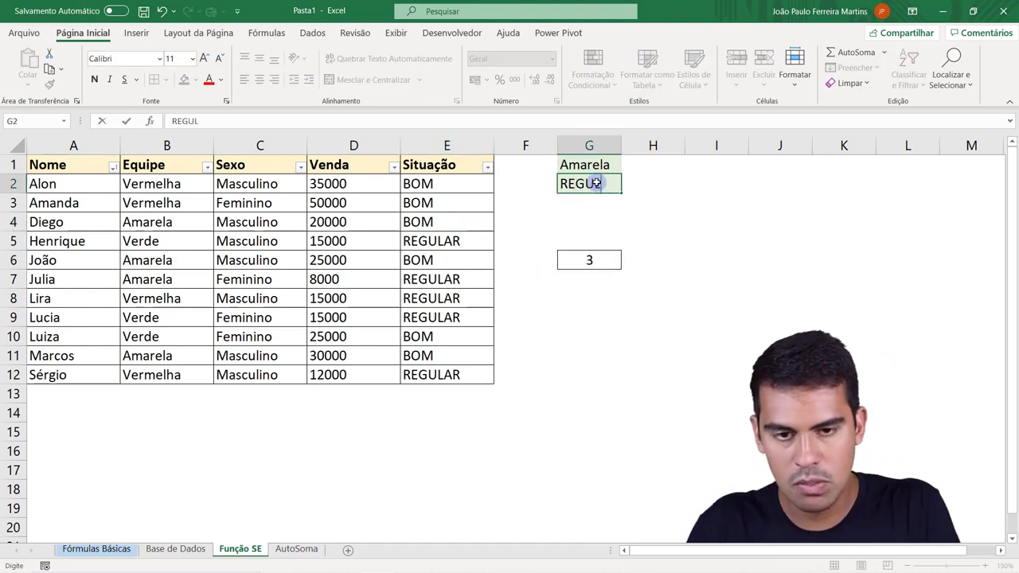
pyautogui.write('AR')
pyautogui.press('Return')
pyautogui.click(589, 256)
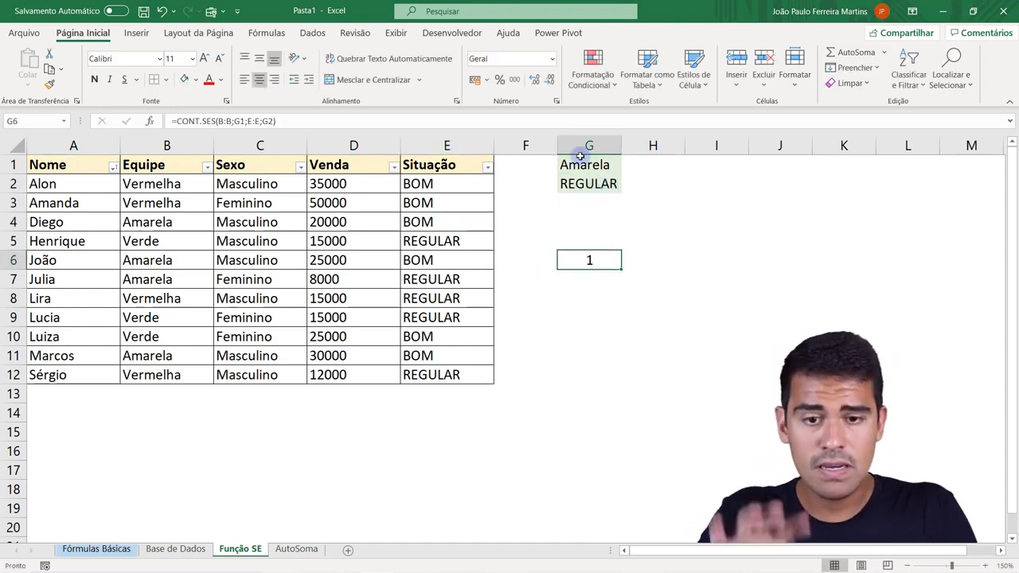
# Step: Review the criteria in G1:G2 and how each range and criterion argument of the CONT.SES formula in G6 pairs up
pyautogui.moveTo(581, 164); pyautogui.dragTo(585, 184)
pyautogui.doubleClick(611, 260)
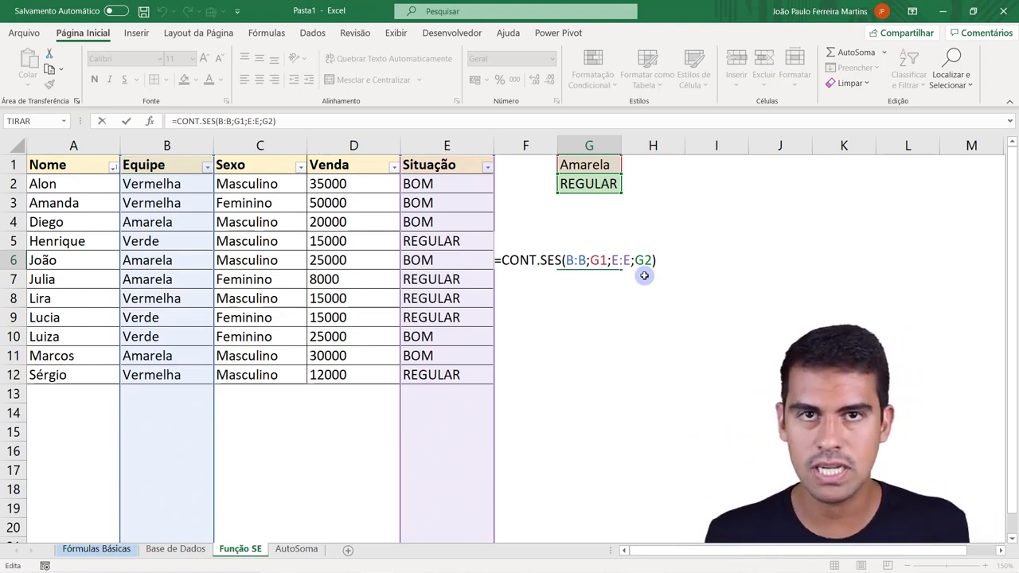
pyautogui.doubleClick(576, 260)
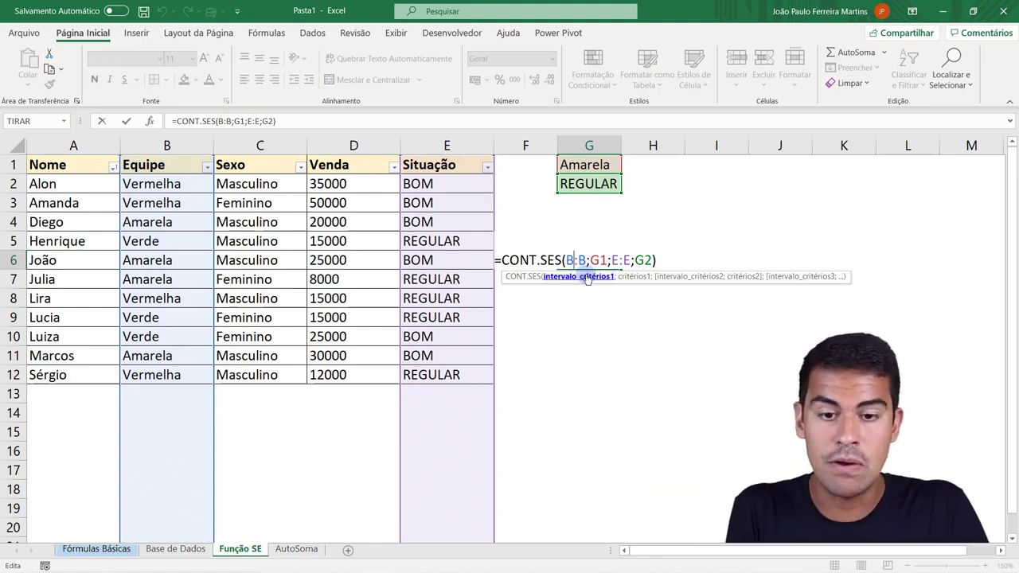
pyautogui.click(631, 276)
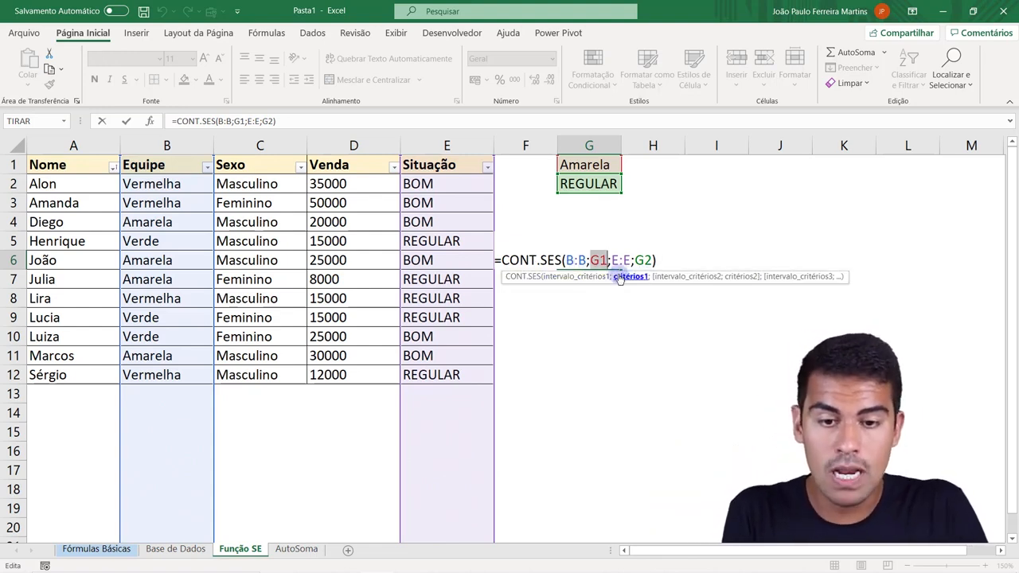
pyautogui.click(748, 278)
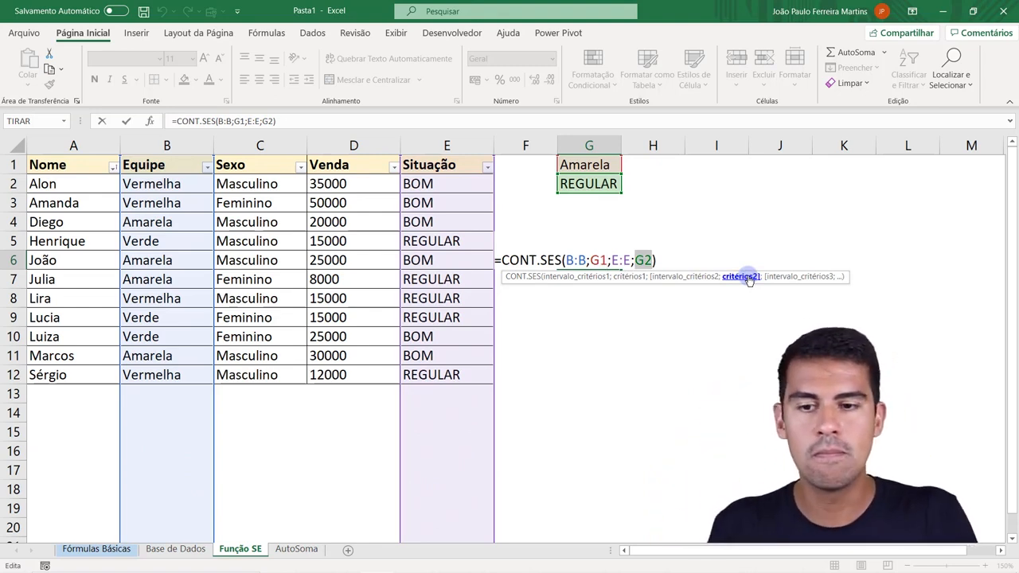
pyautogui.hotkey('ctrl', 'Return')
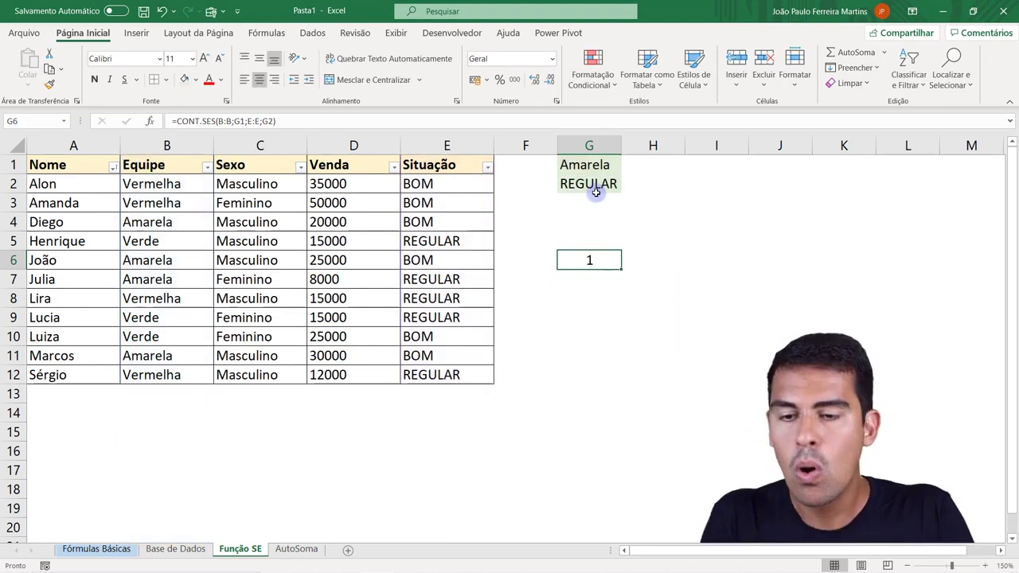
# Step: Clear the count formula in G6 and set the criterion in G2 to Feminino
pyautogui.click(173, 145)
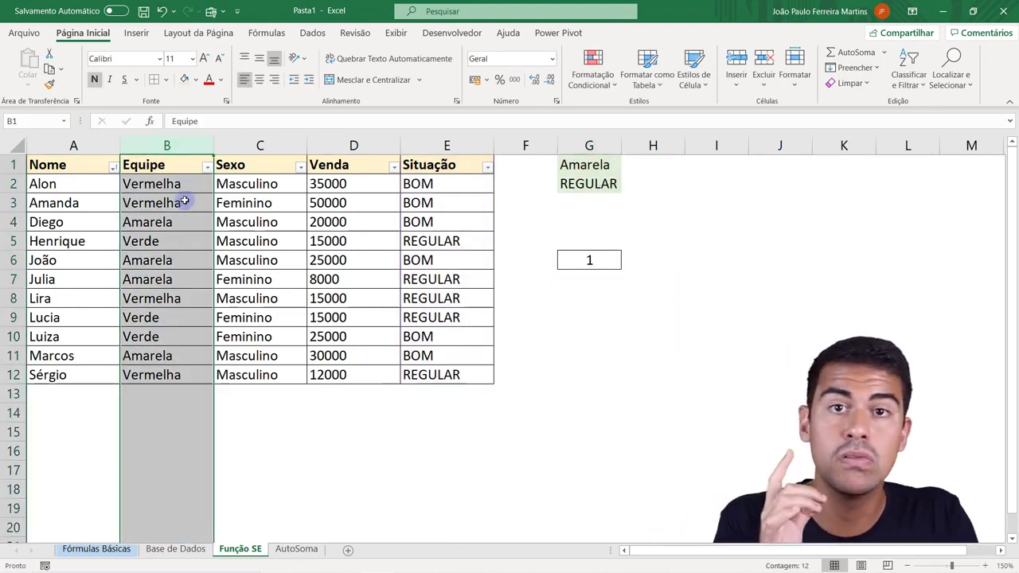
pyautogui.click(594, 261)
pyautogui.press('Delete')
pyautogui.click(600, 184)
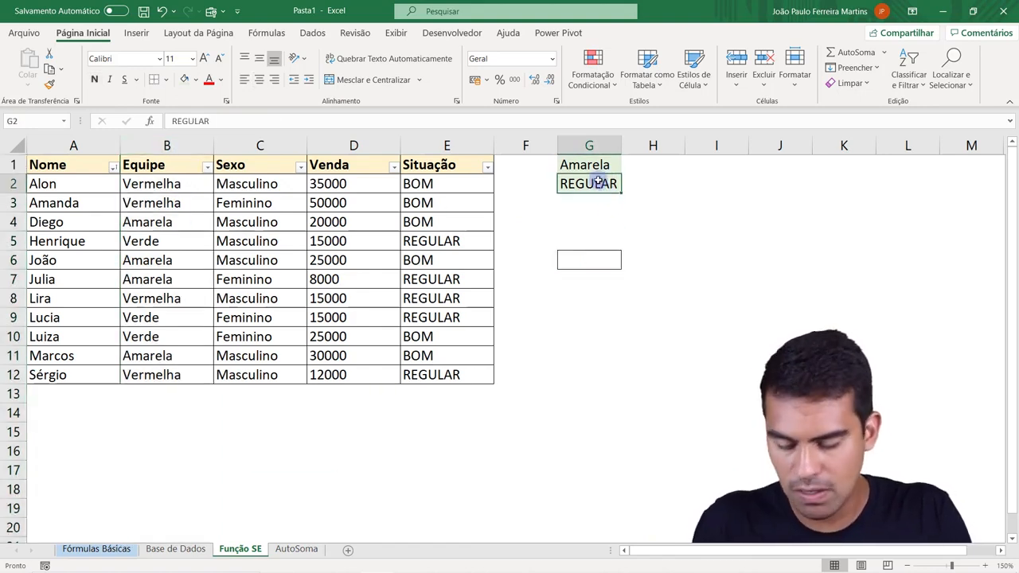
pyautogui.write('fE')
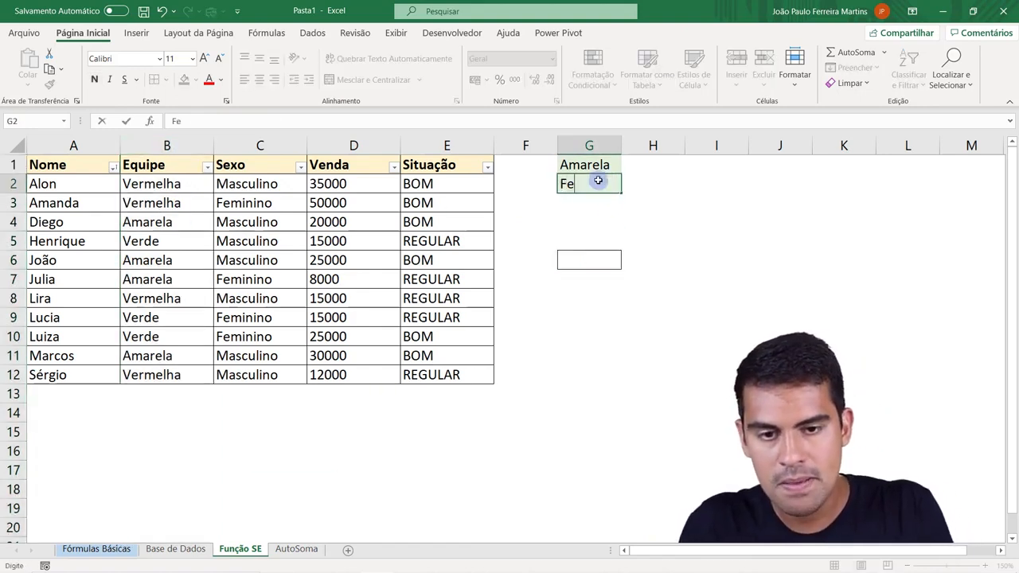
pyautogui.write('minino')
pyautogui.press('Return')
# Step: Enter =CONT.SES(B:B;G1;C:C;G2) in G6 to count people by Equipe and Sexo
pyautogui.click(599, 258)
pyautogui.write('=cont.s')
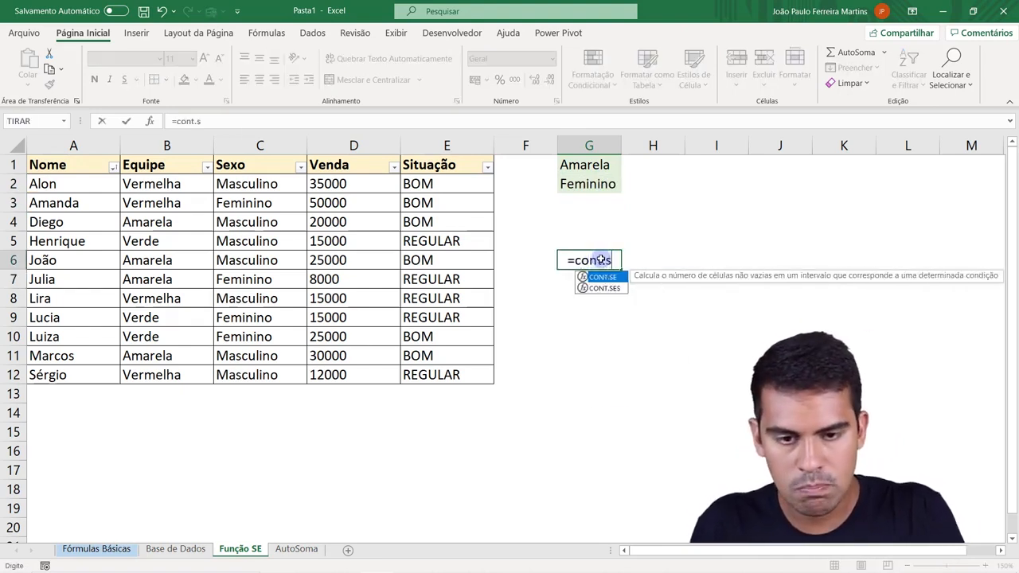
pyautogui.press('Down')
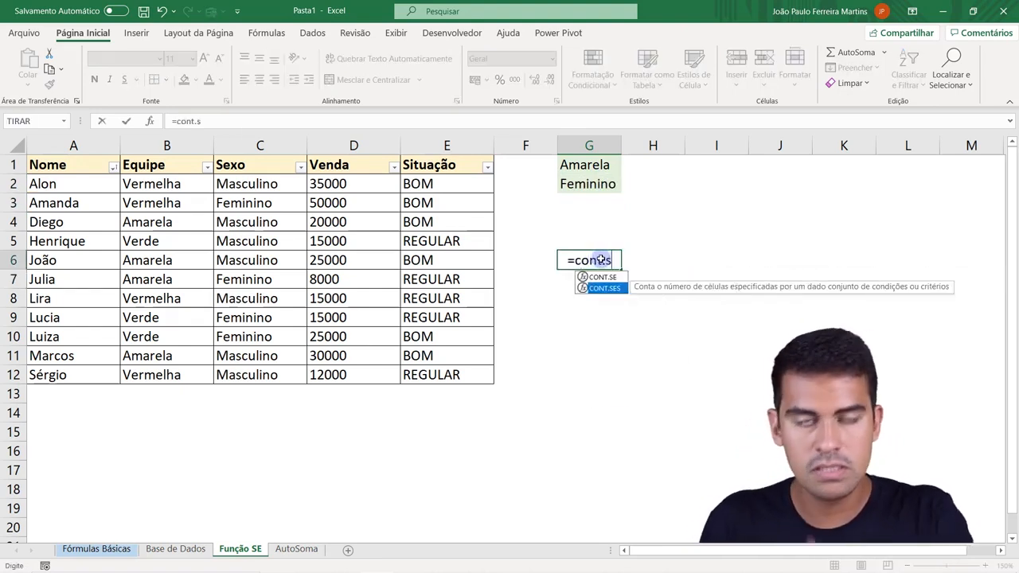
pyautogui.press('Tab')
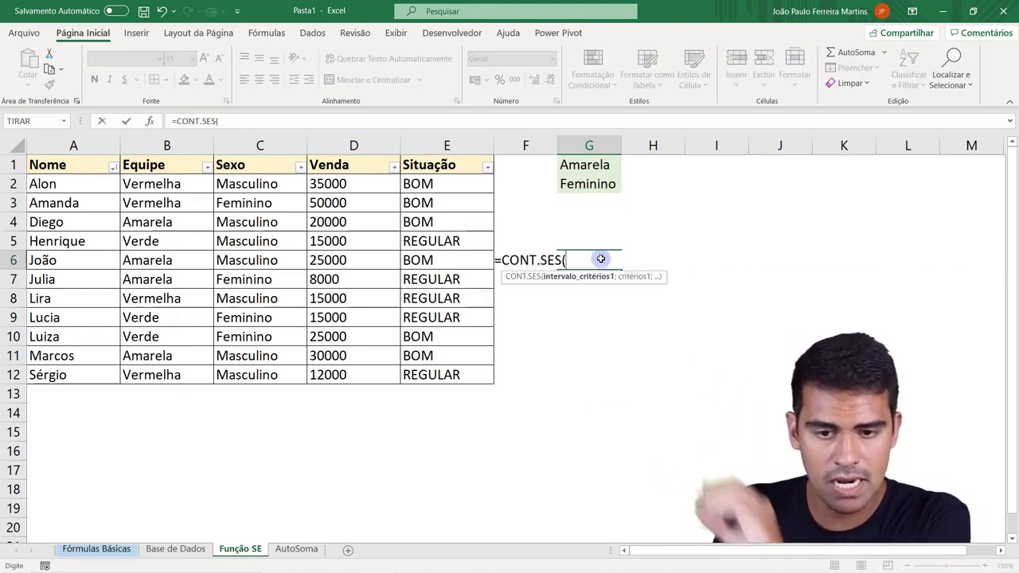
pyautogui.click(137, 145)
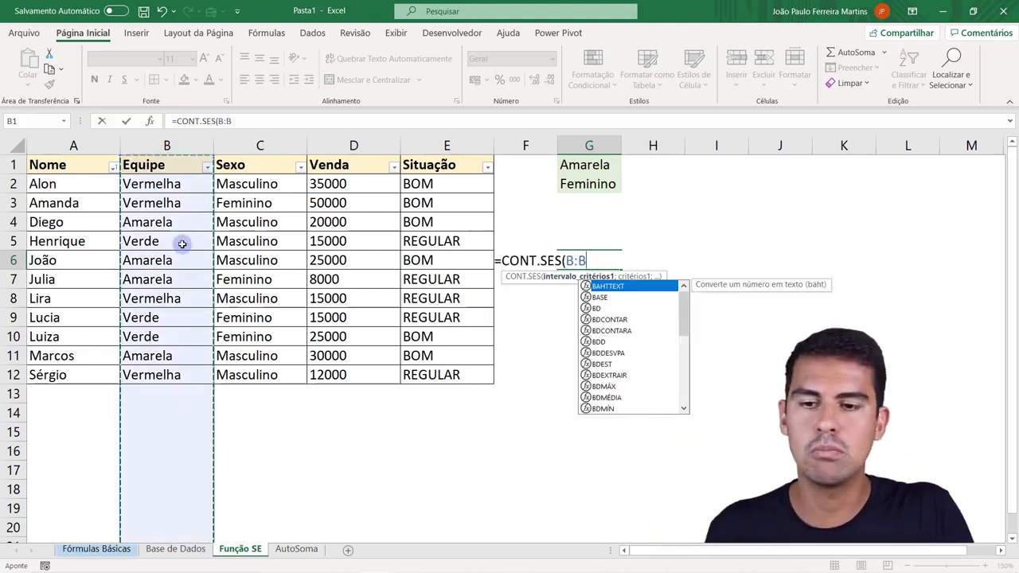
pyautogui.write(';')
pyautogui.click(610, 167)
pyautogui.write(';')
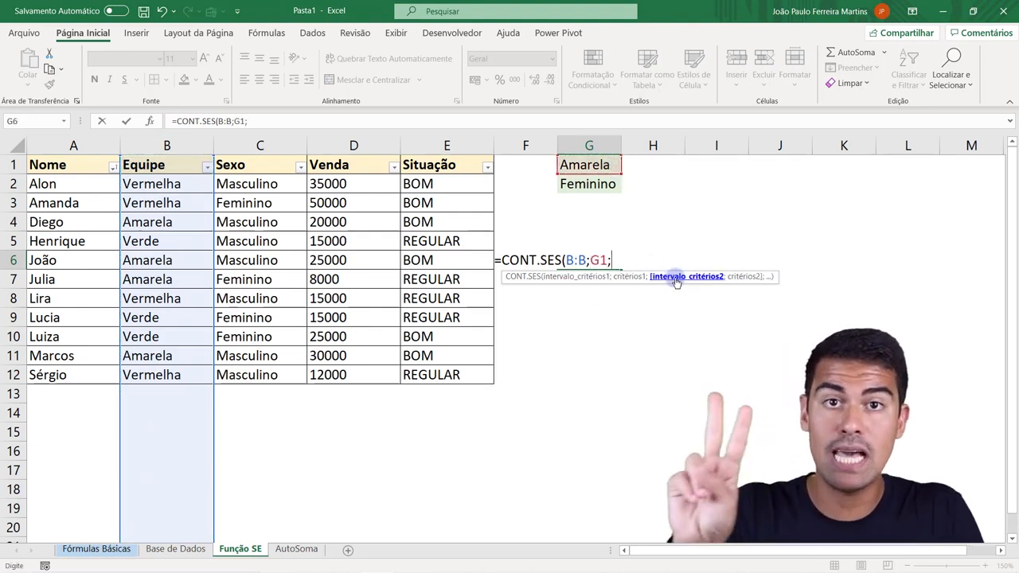
pyautogui.click(251, 143)
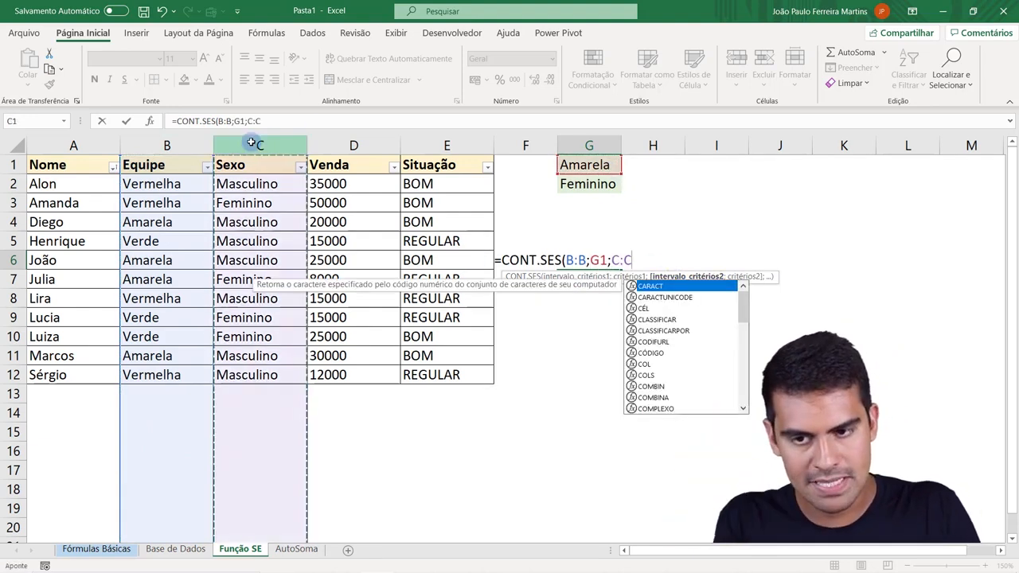
pyautogui.write(';')
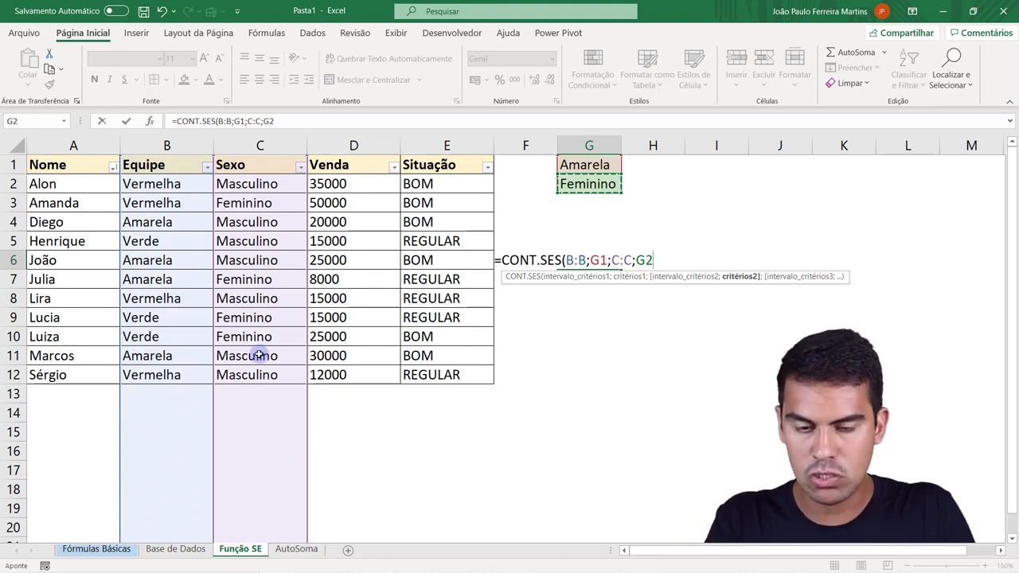
pyautogui.press('Return')
pyautogui.click(610, 264)
# Step: Set the Sexo criterion in G2 to Masculino and check the count in G6
pyautogui.click(597, 184)
pyautogui.write('Mas')
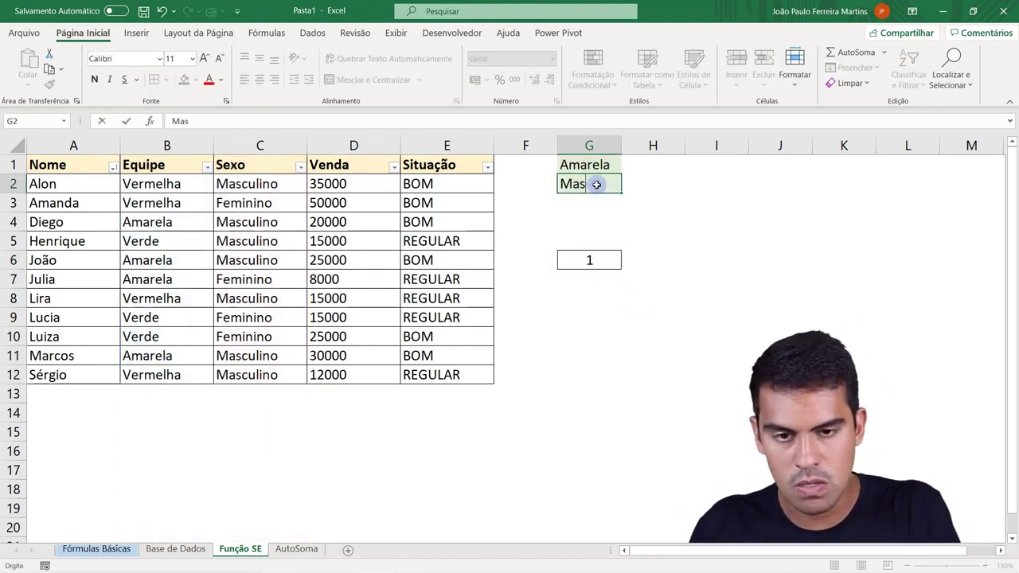
pyautogui.write('culino')
pyautogui.press('Return')
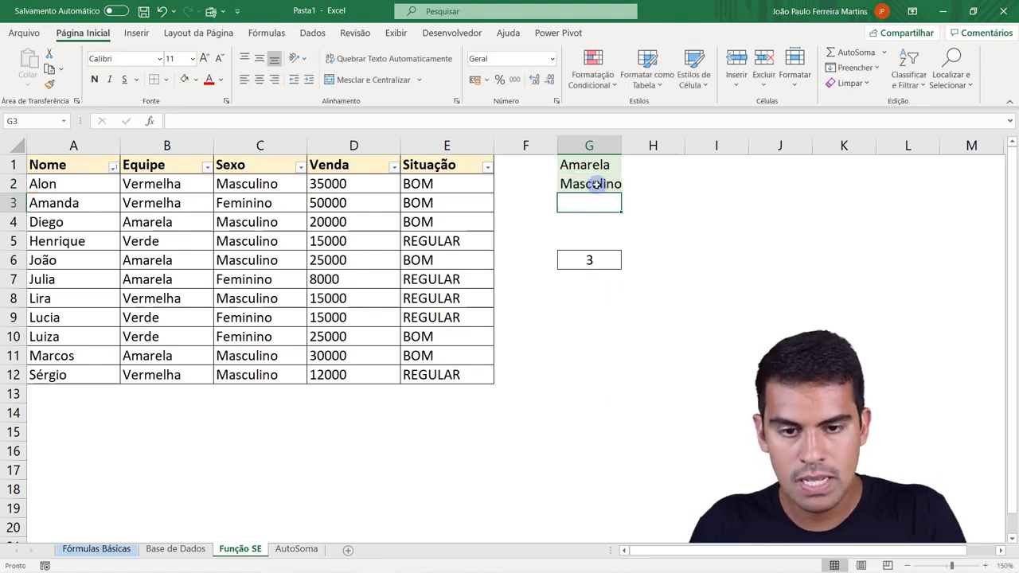
pyautogui.click(589, 260)
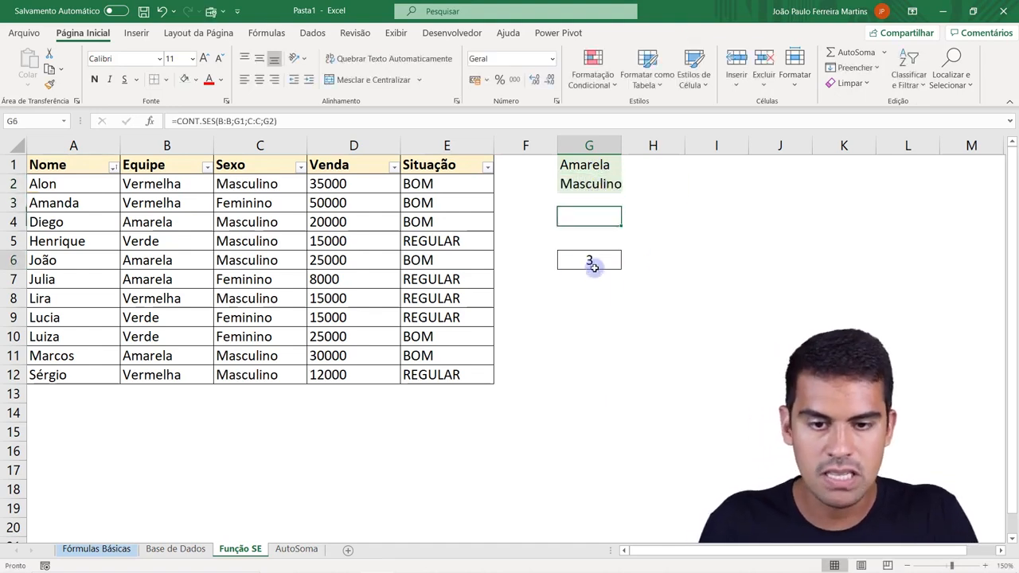
# Step: Check each table row that is both Amarela and Masculino against the count in G6
pyautogui.click(13, 222)
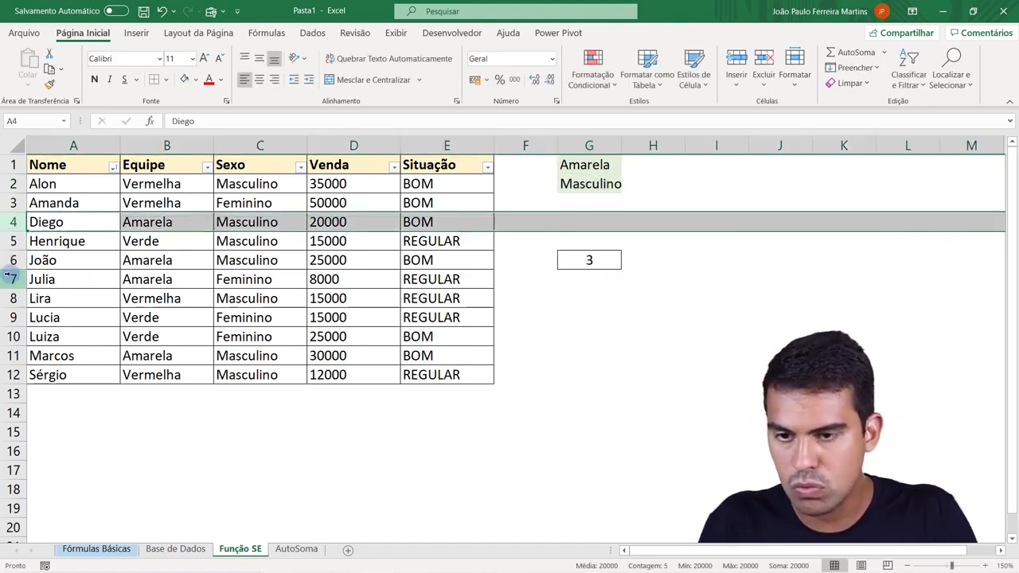
pyautogui.click(12, 260)
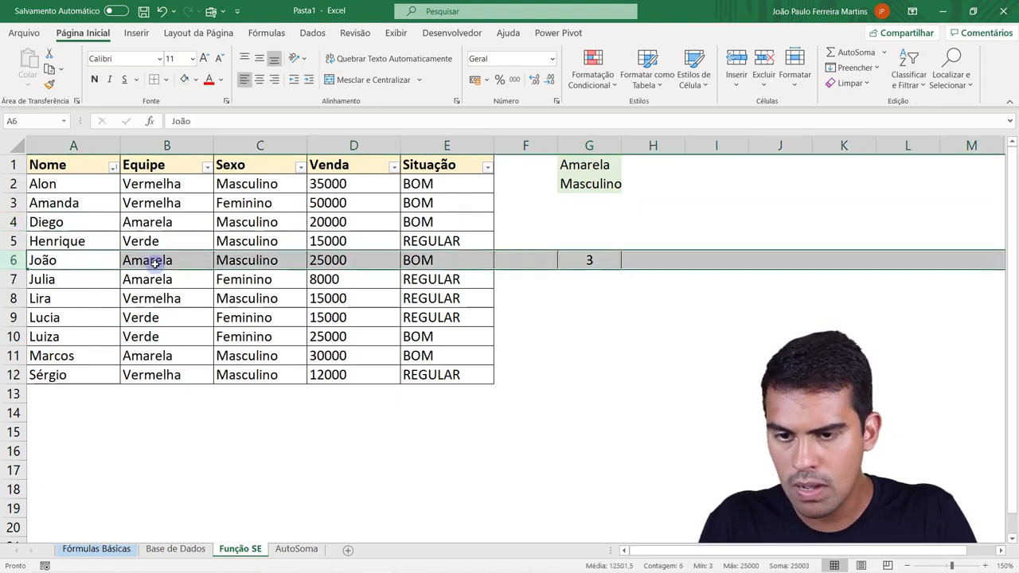
pyautogui.click(14, 356)
# Step: Set the Equipe criterion in G1 to Verde, check the count in G6 and fit column G to its contents
pyautogui.click(594, 167)
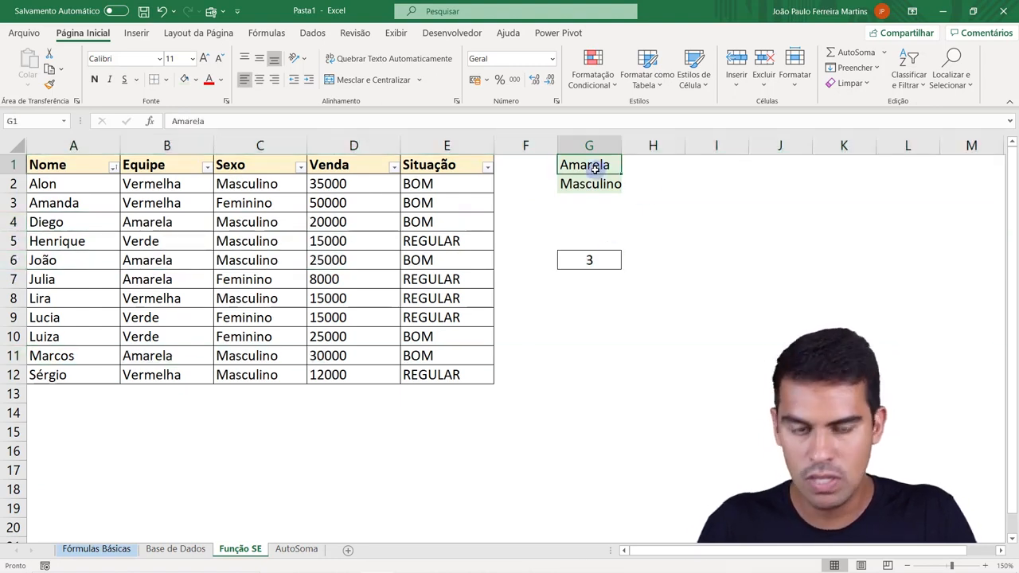
pyautogui.write('Verde')
pyautogui.press('Return')
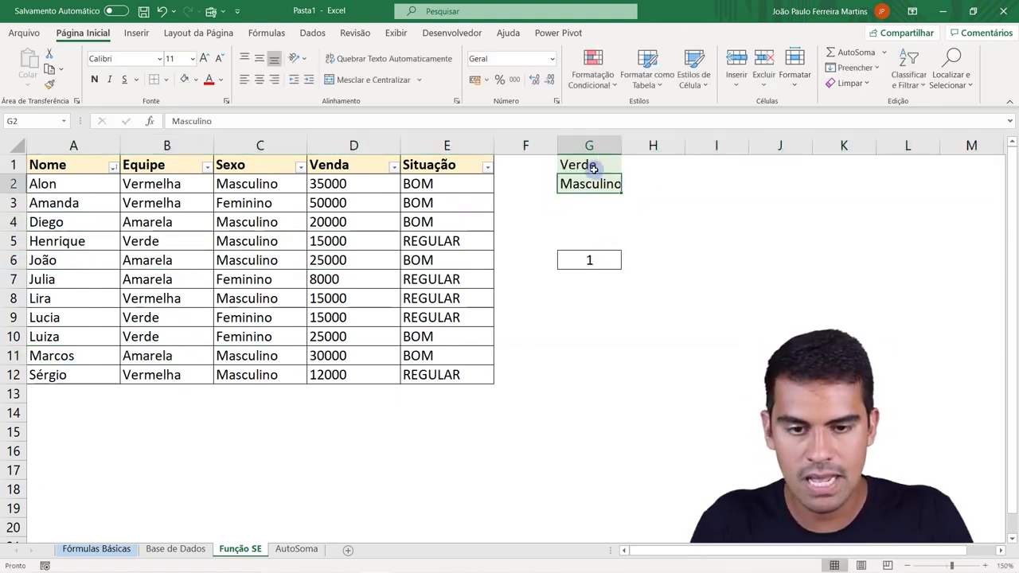
pyautogui.click(611, 266)
pyautogui.doubleClick(625, 146)
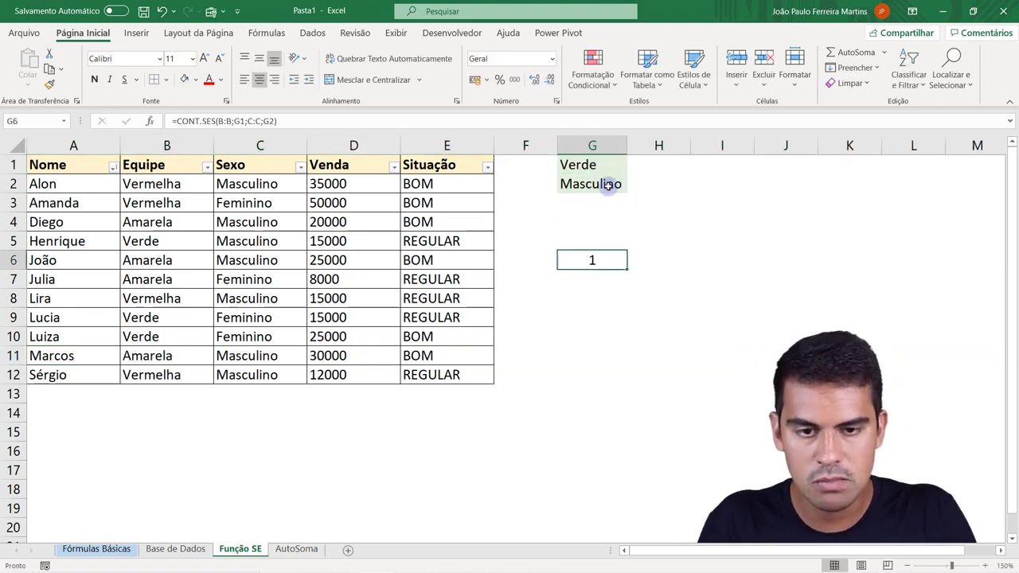
# Step: Append empty arguments to the CONT.SES formula in G6 to view the further criteria pairs it accepts, and remove them again
pyautogui.doubleClick(607, 262)
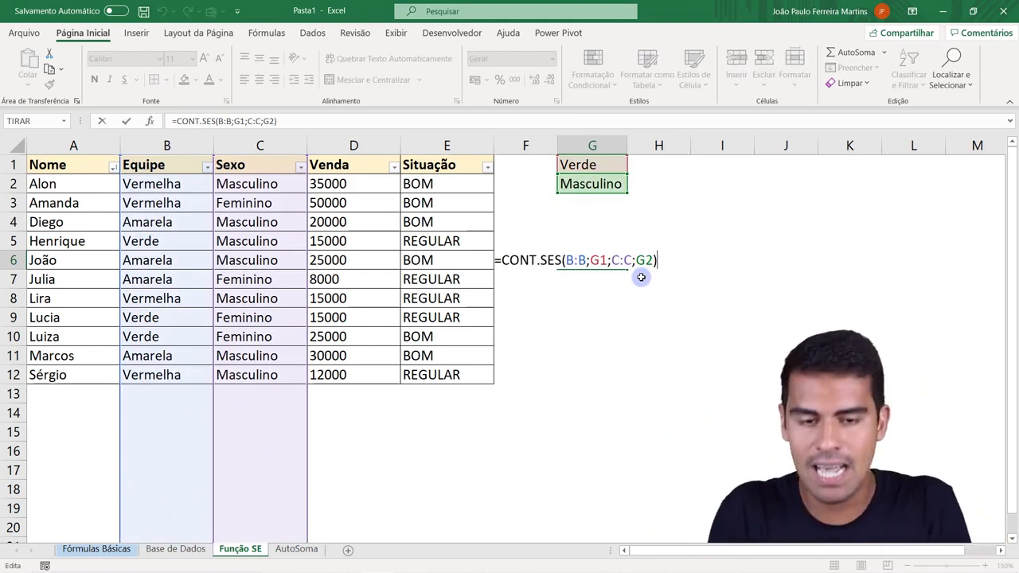
pyautogui.press('BackSpace')
pyautogui.write(';;')
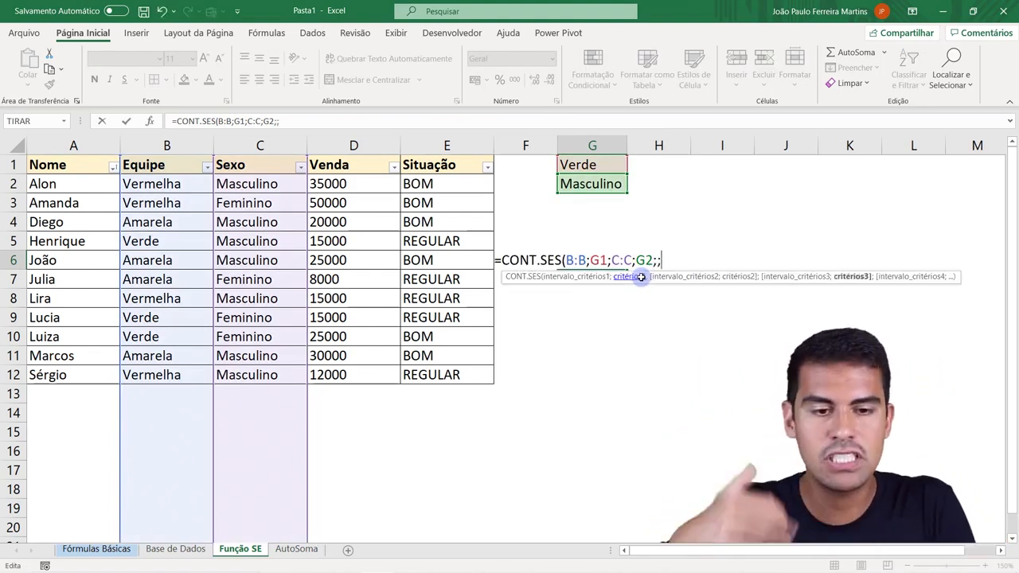
pyautogui.write(';;;;;;;;;;;;;')
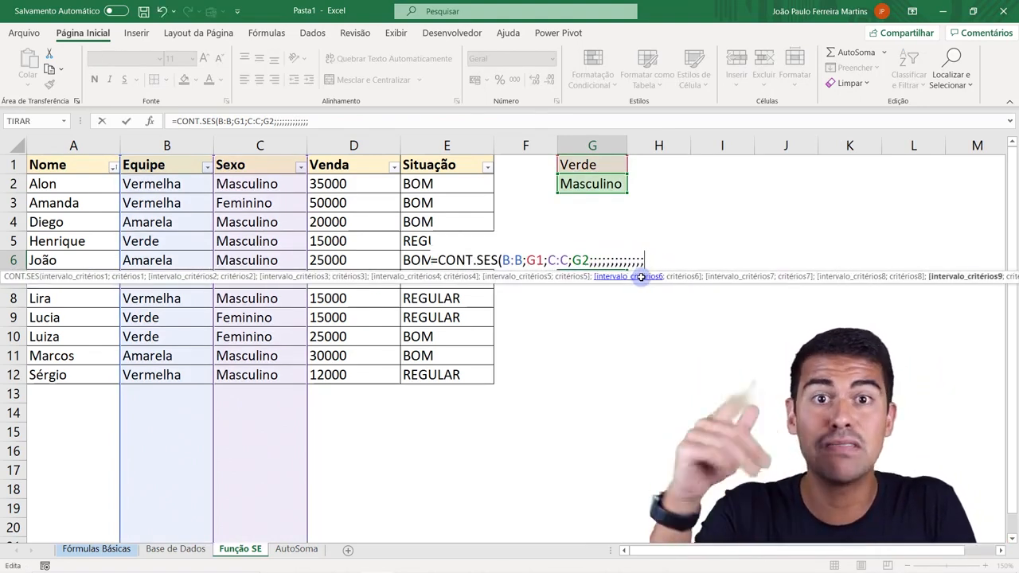
pyautogui.write(';;;;;;;;;')
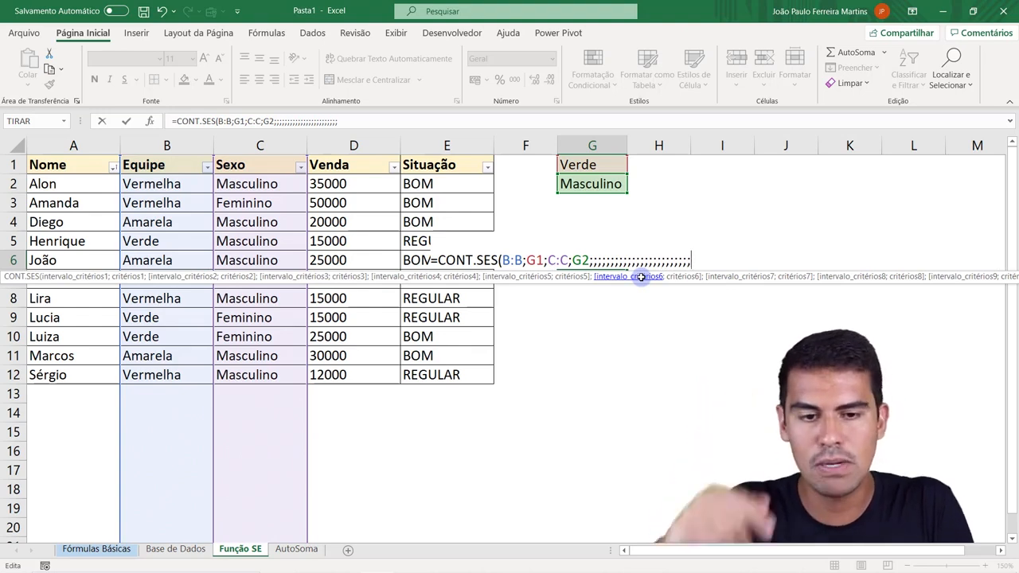
pyautogui.press('BackSpace')
pyautogui.press('BackSpace')
pyautogui.press('BackSpace')
pyautogui.press('BackSpace')
pyautogui.press('BackSpace')
pyautogui.press('BackSpace')
pyautogui.press('BackSpace')
pyautogui.press('BackSpace')
pyautogui.press('BackSpace')
pyautogui.press('BackSpace')
pyautogui.press('BackSpace')
pyautogui.press('BackSpace')
pyautogui.press('BackSpace')
pyautogui.press('BackSpace')
pyautogui.press('BackSpace')
pyautogui.press('BackSpace')
pyautogui.press('BackSpace')
pyautogui.press('BackSpace')
pyautogui.press('BackSpace')
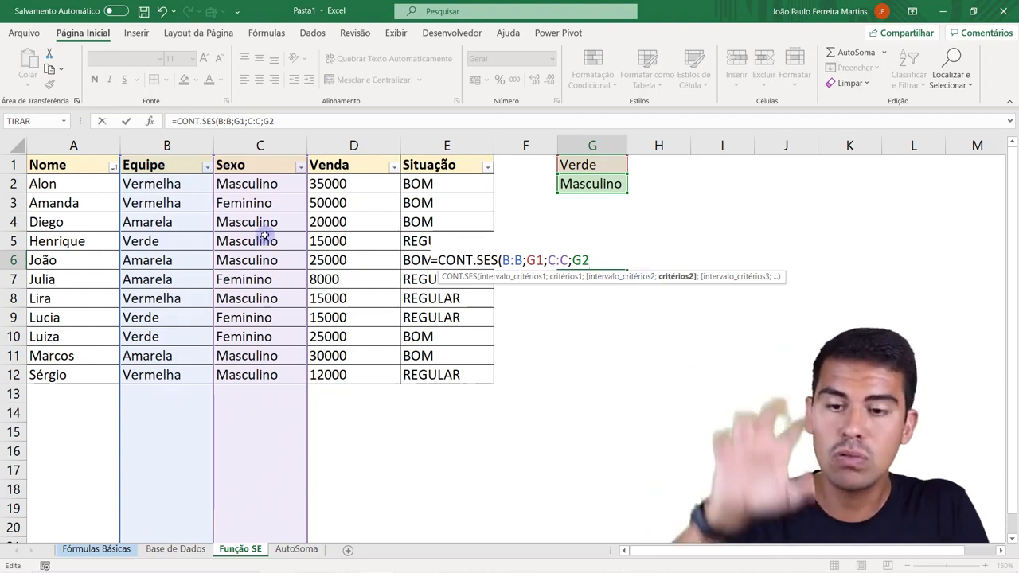
pyautogui.press('Return')
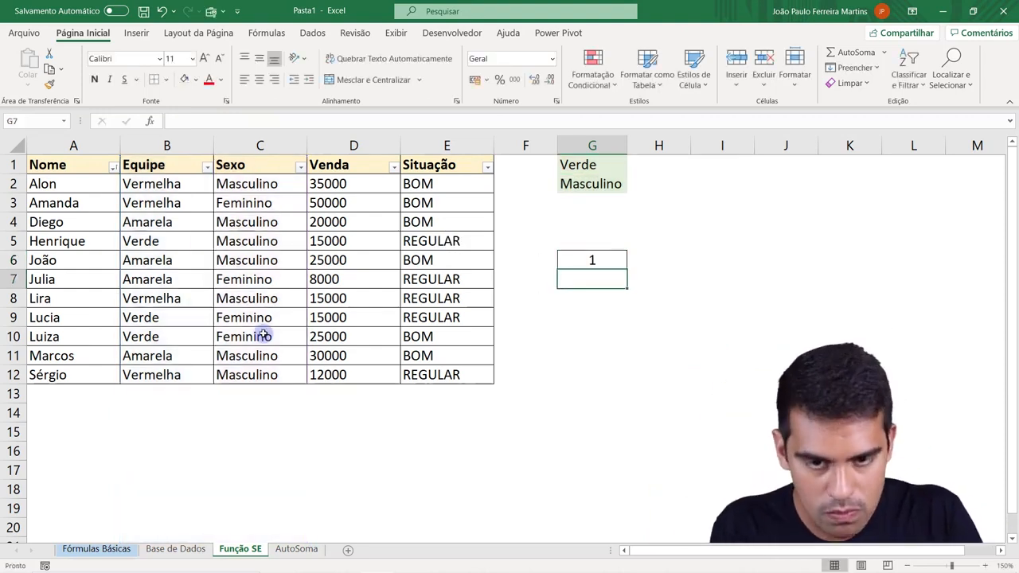
# Step: Review the formula in G6 and the Equipe, Sexo and Venda values in the table
pyautogui.click(607, 256)
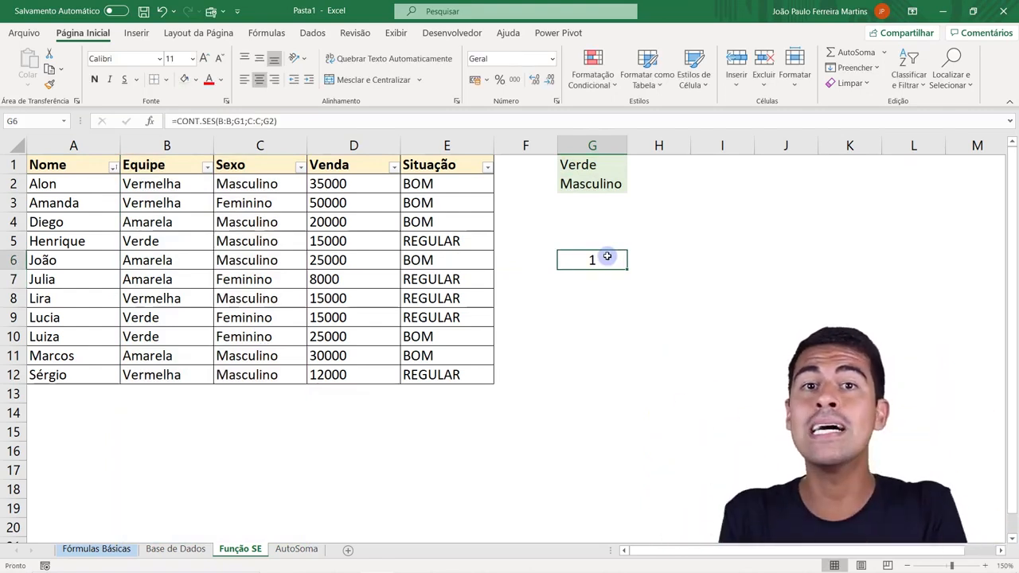
pyautogui.moveTo(151, 197); pyautogui.dragTo(195, 296)
pyautogui.moveTo(239, 203); pyautogui.dragTo(257, 336)
pyautogui.click(371, 199)
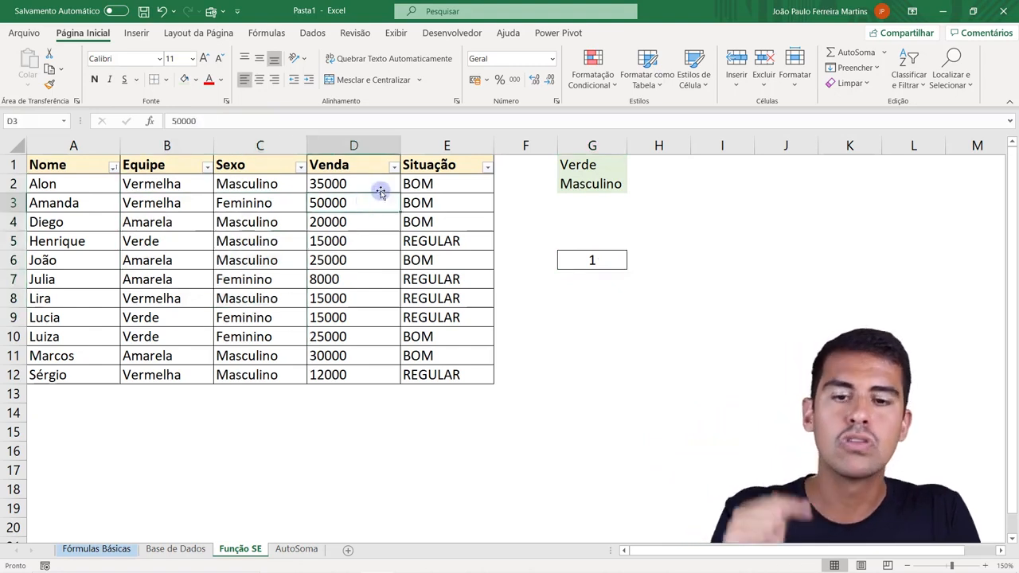